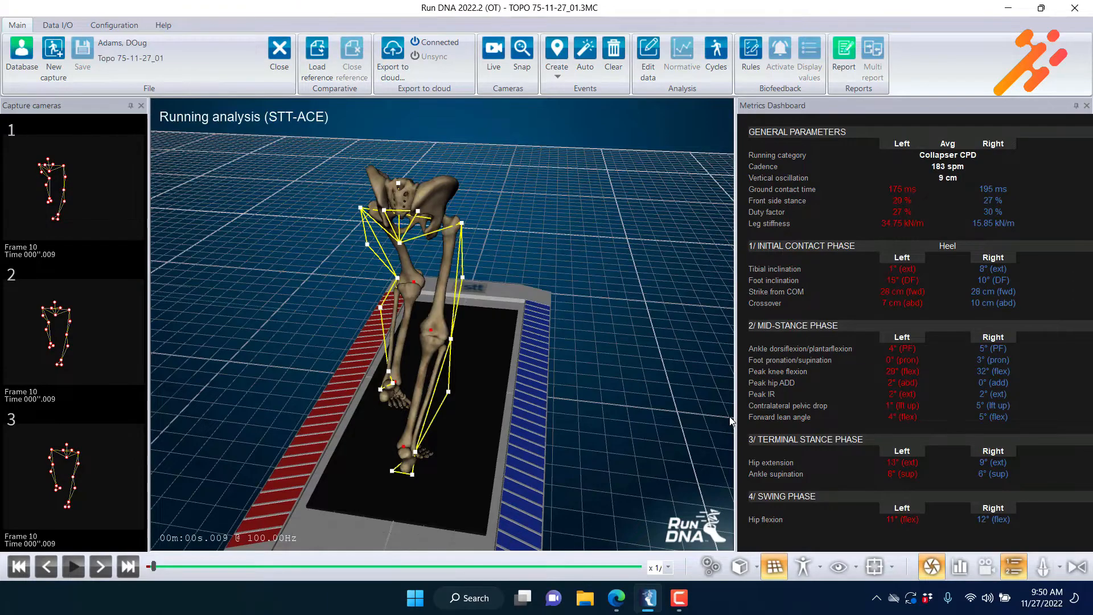
- Play the Topo 75-11-27_01 capture and examine the skeleton's running motion from different angles
left_click_drag(517, 325, 561, 287)
left_click(74, 566)
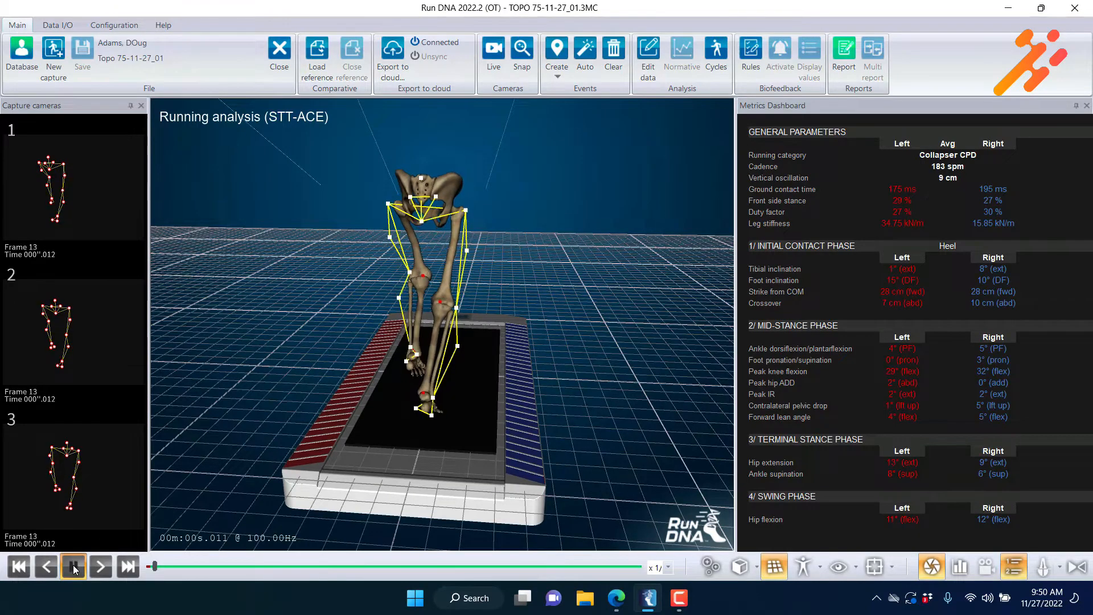
left_click_drag(567, 303, 416, 315)
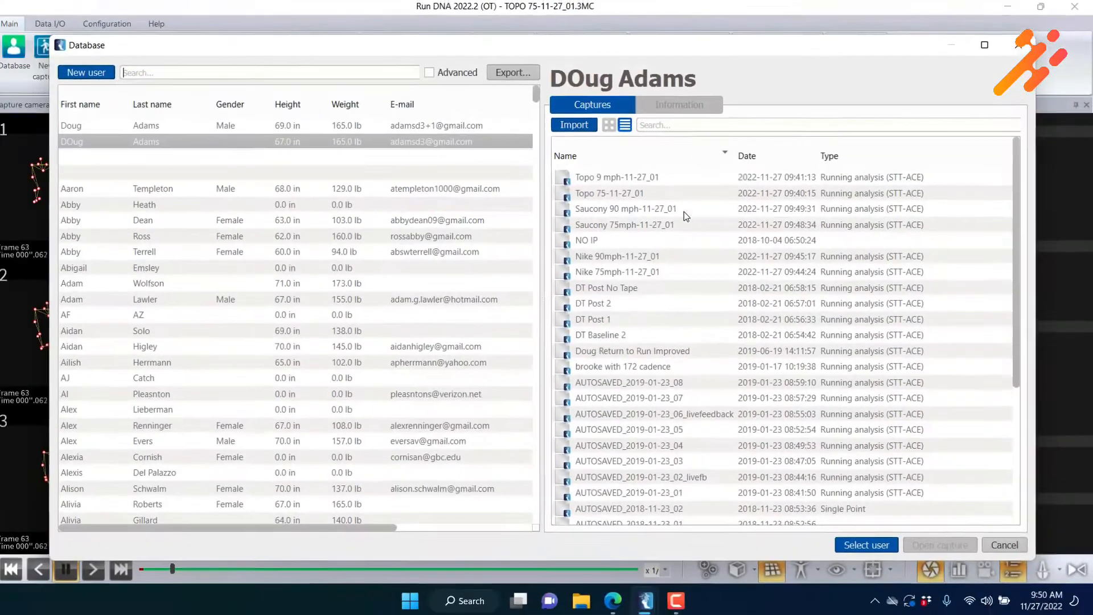
- Open the Topo 9 mph-11-27_01 capture and advance it to the right initial contact at frame 167
left_click(632, 179)
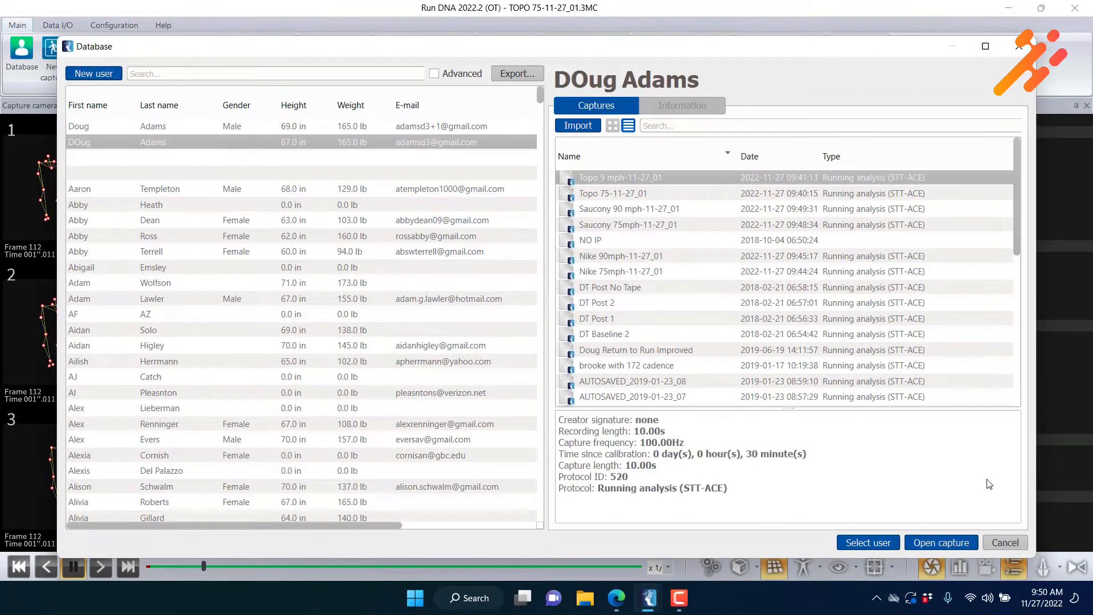
left_click(930, 542)
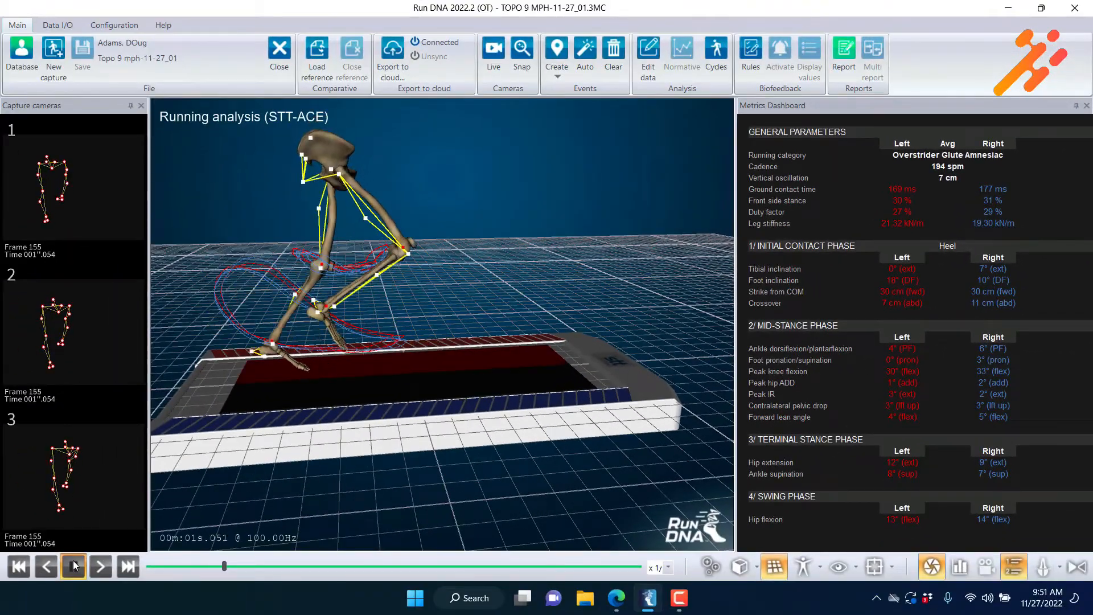
left_click(74, 565)
left_click(101, 565)
left_click(101, 566)
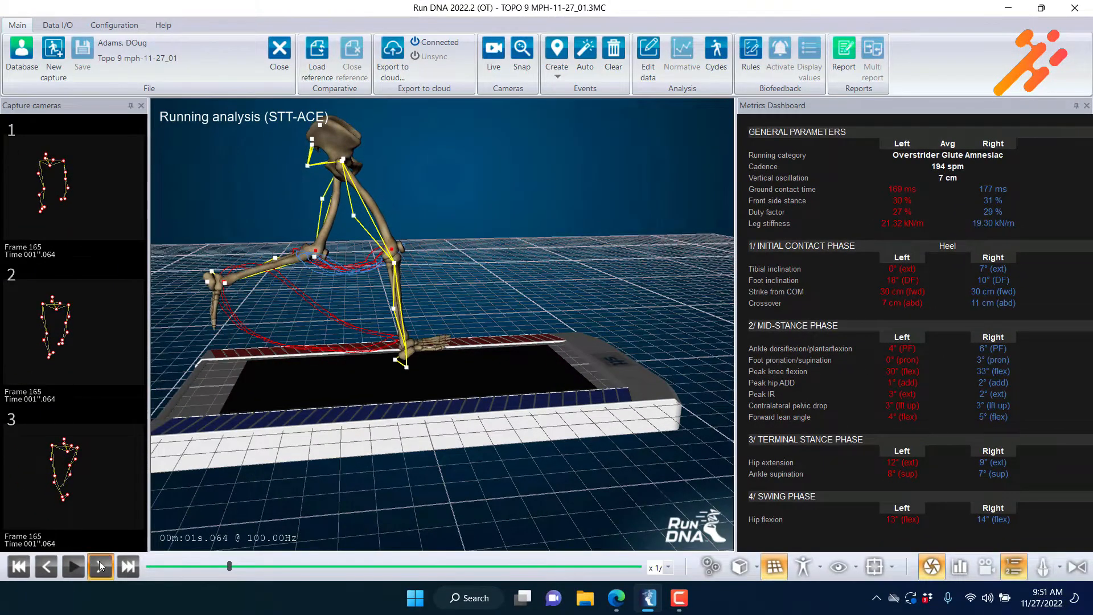
left_click(101, 565)
left_click(101, 565)
left_click_drag(410, 388, 421, 365)
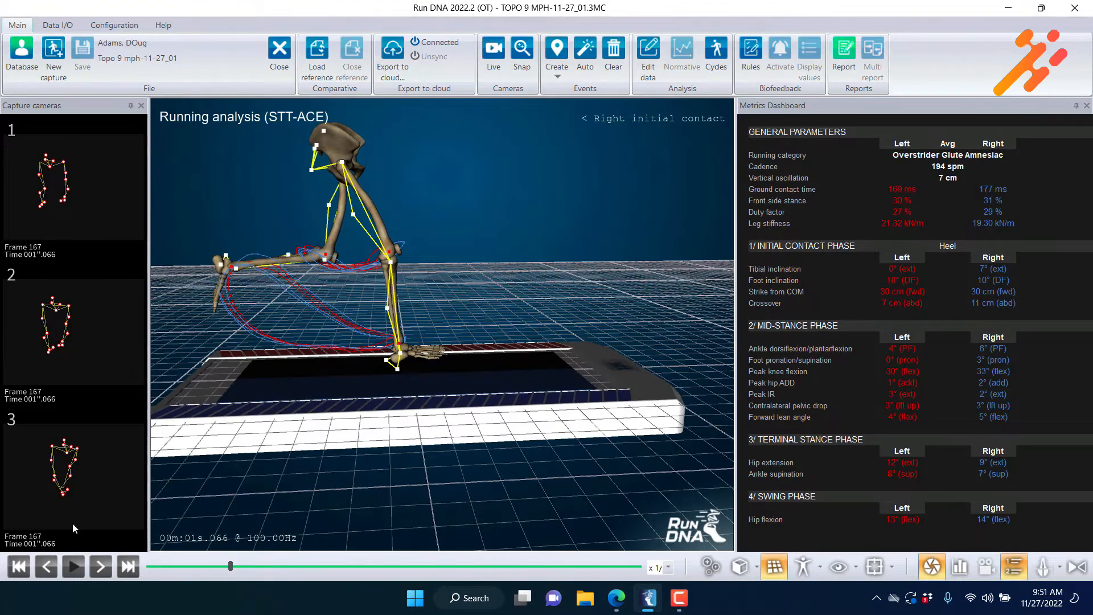
- Resume playback, advance to the left initial contact at frame 199, and examine the landing leg from the runner's left side
left_click(72, 569)
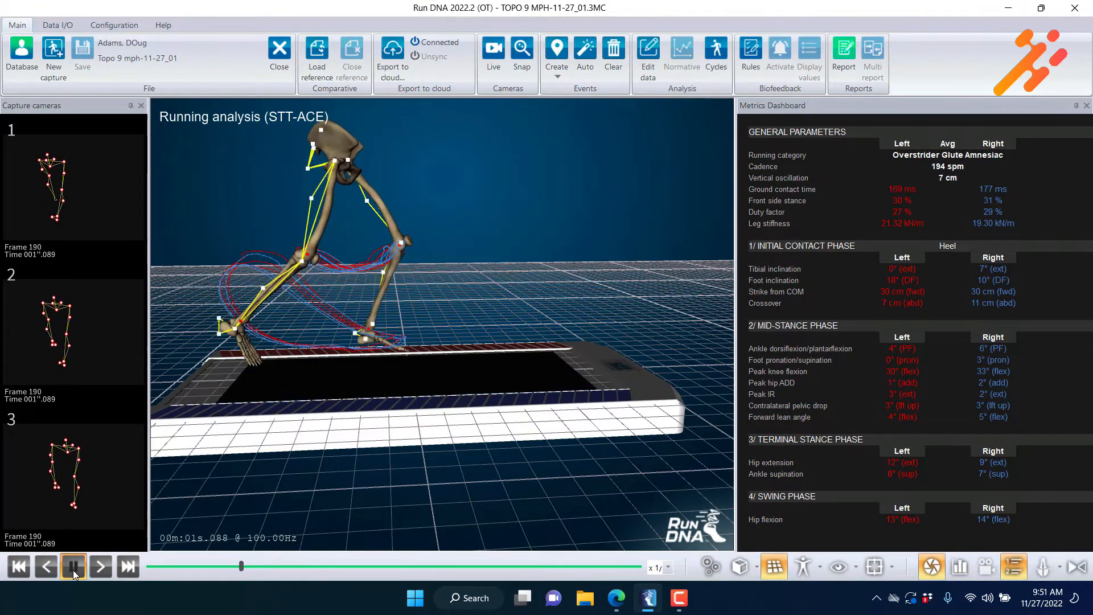
left_click(73, 570)
left_click(98, 572)
left_click(97, 571)
left_click(97, 571)
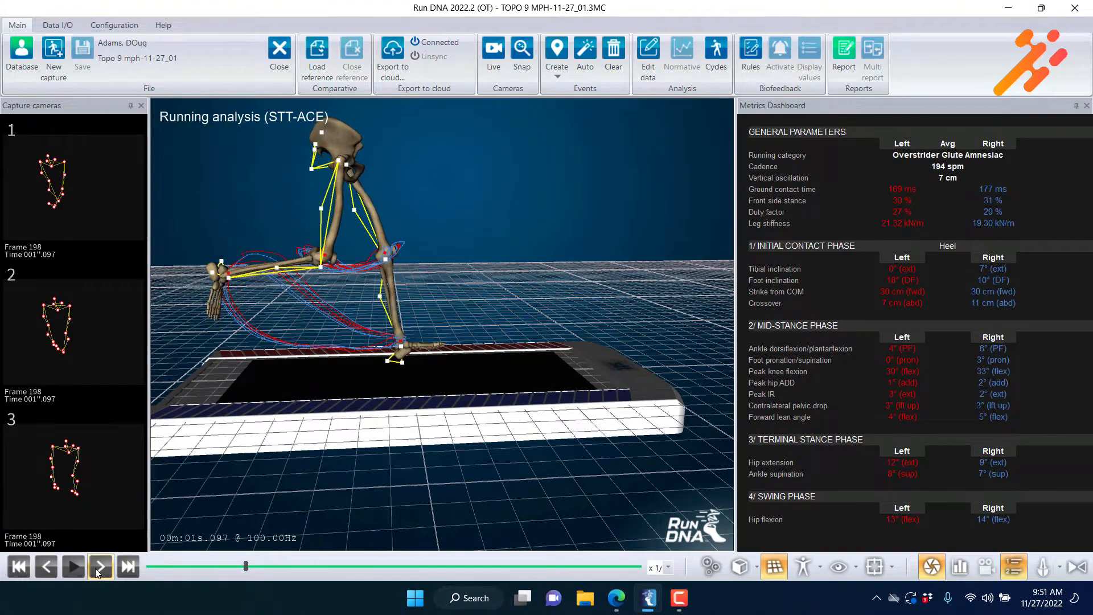
left_click(97, 572)
left_click_drag(246, 326, 453, 317)
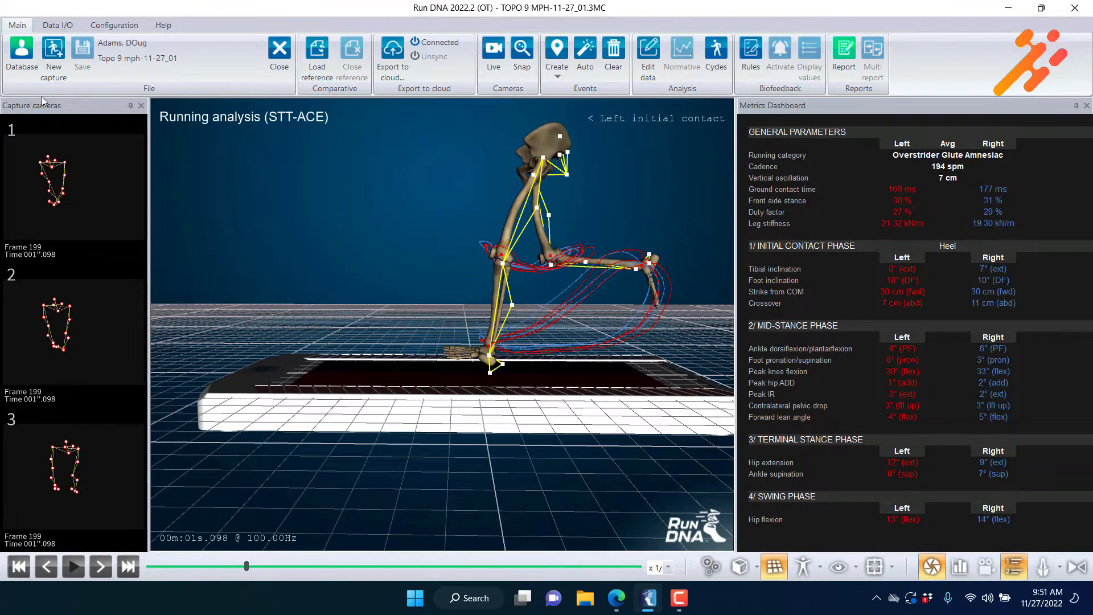
- Open the Nike 75mph-11-27_01 capture and play the running analysis
left_click(21, 56)
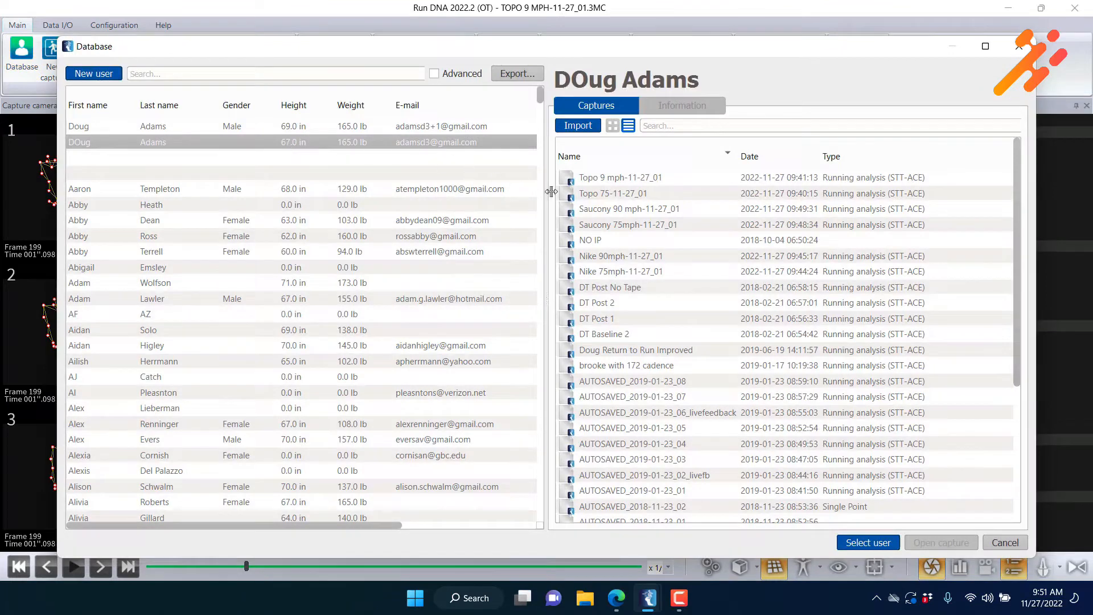
left_click(618, 274)
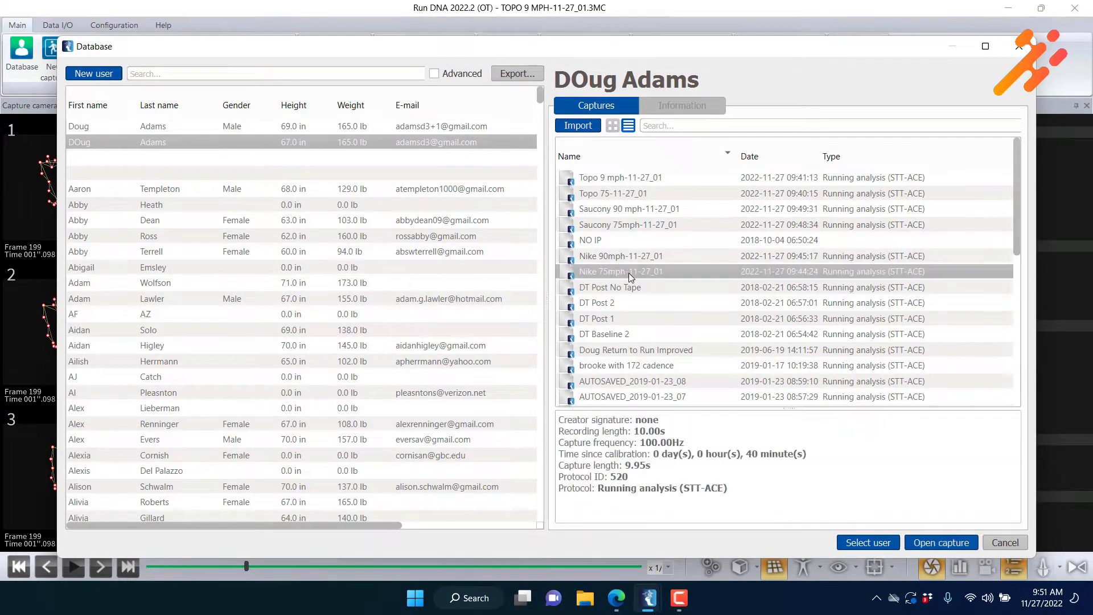
left_click(938, 542)
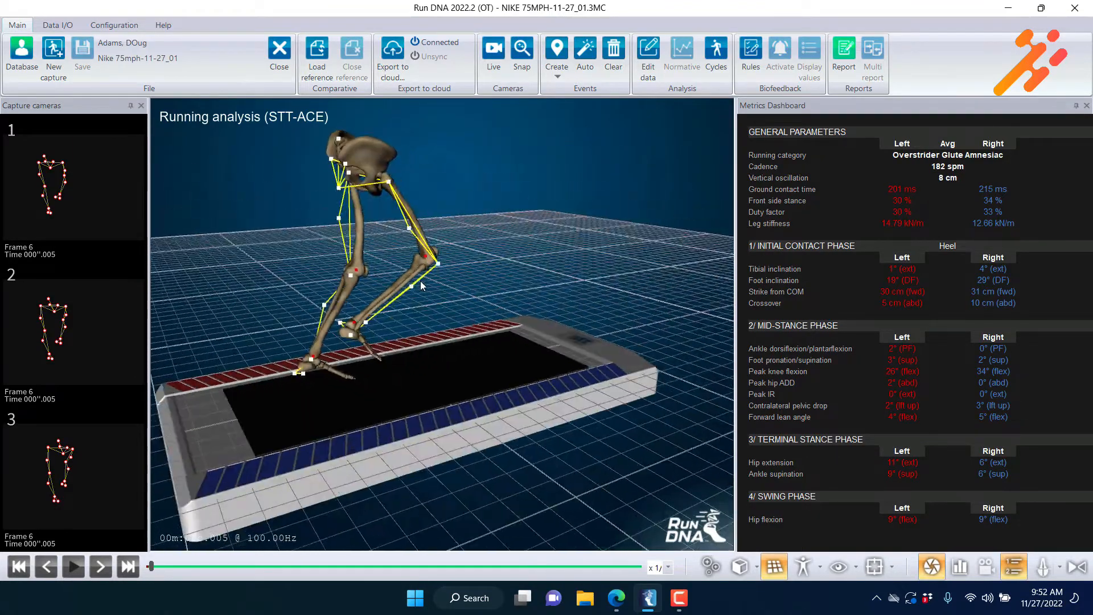
left_click(74, 567)
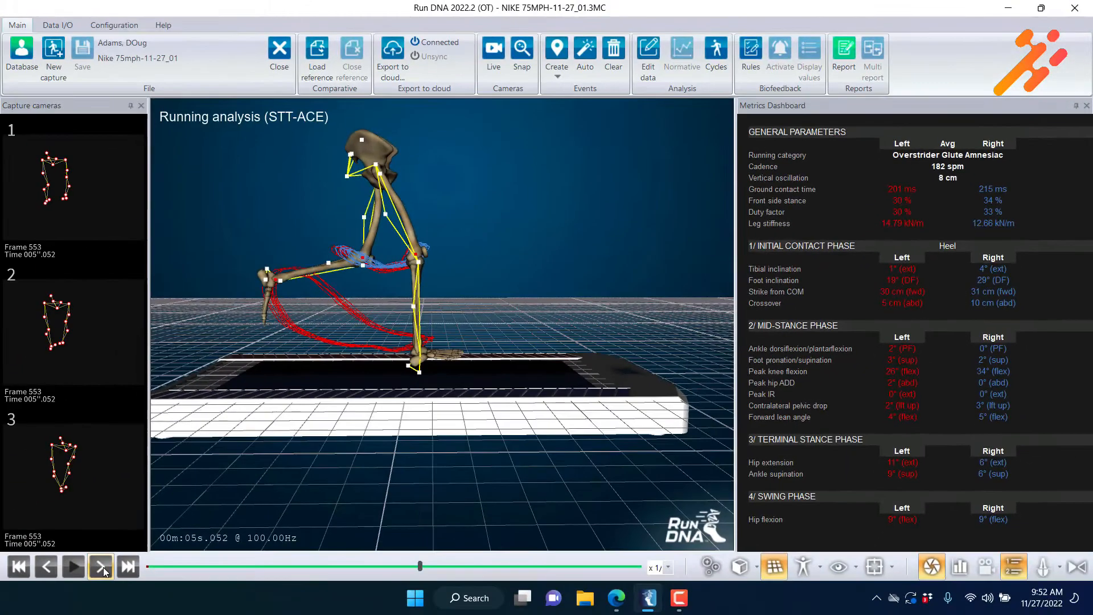
- Replay part of the stride, pause near foot contact, and advance frame by frame to frame 617
left_click(73, 567)
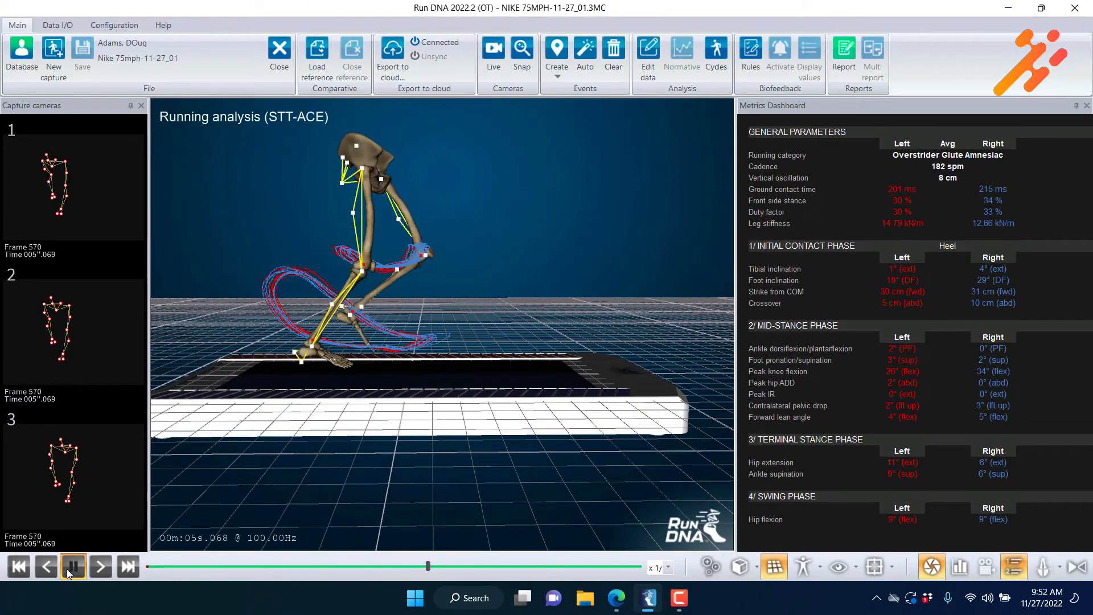
left_click(70, 569)
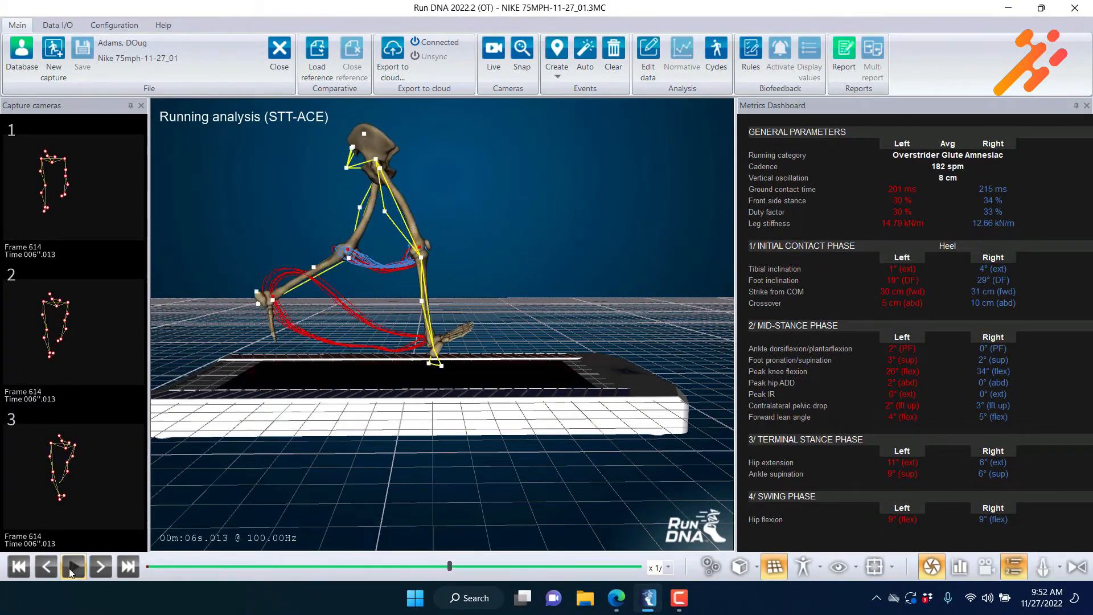
left_click(104, 568)
left_click(103, 568)
left_click(103, 568)
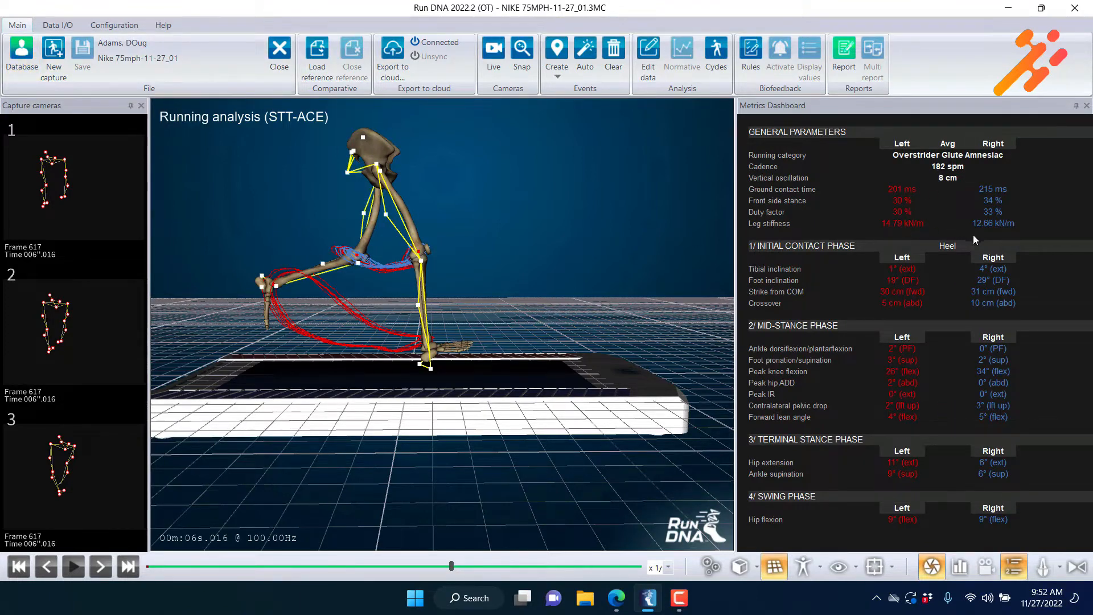
- Open the Nike 90mph-11-27_01 capture and play the running analysis
left_click(23, 57)
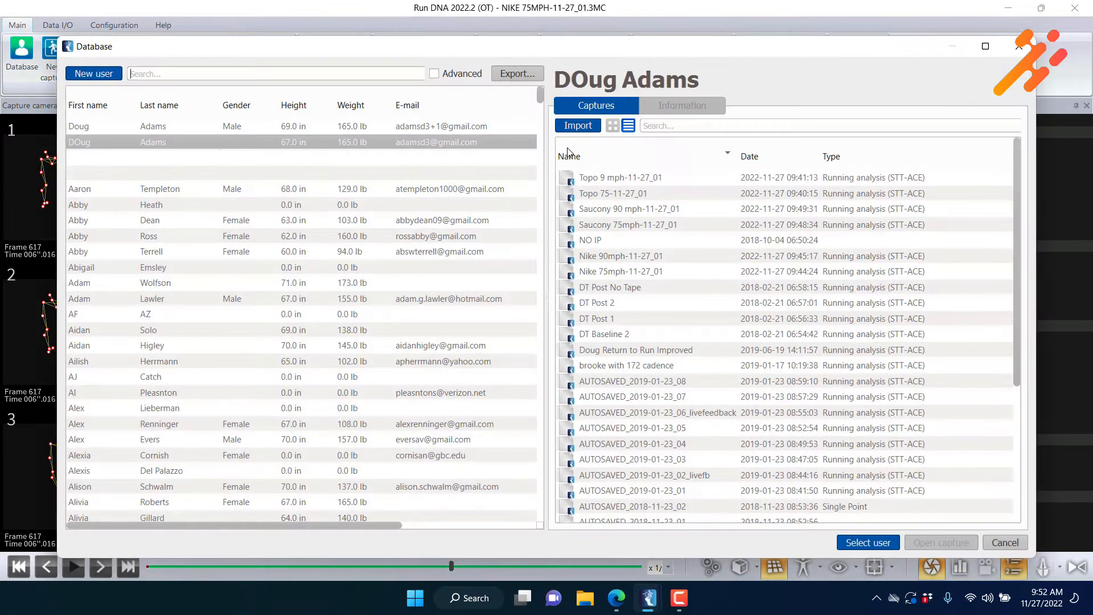
left_click(622, 257)
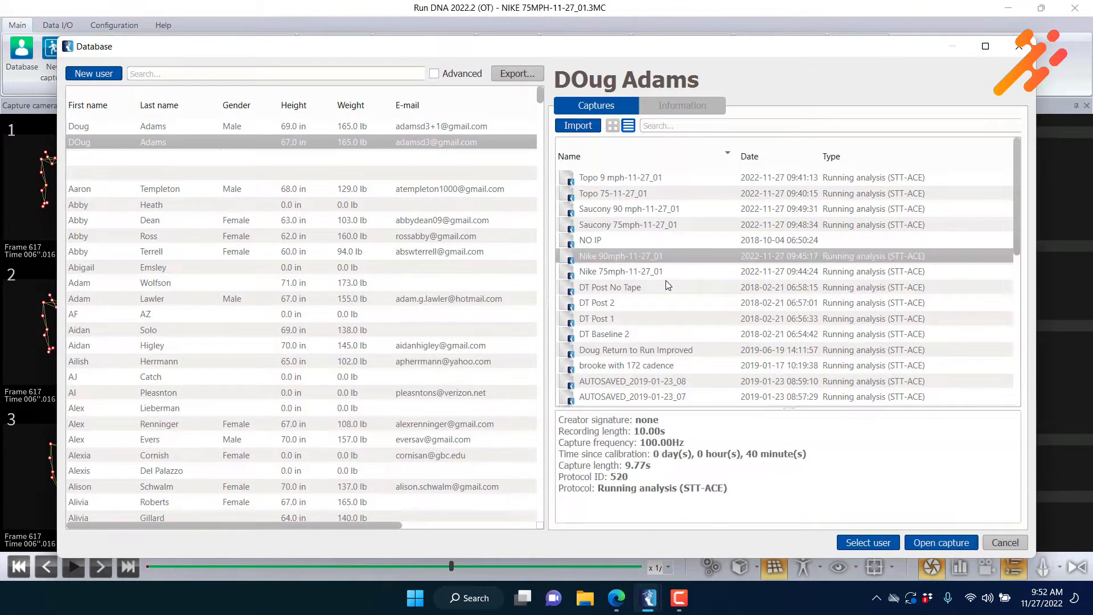
left_click(942, 542)
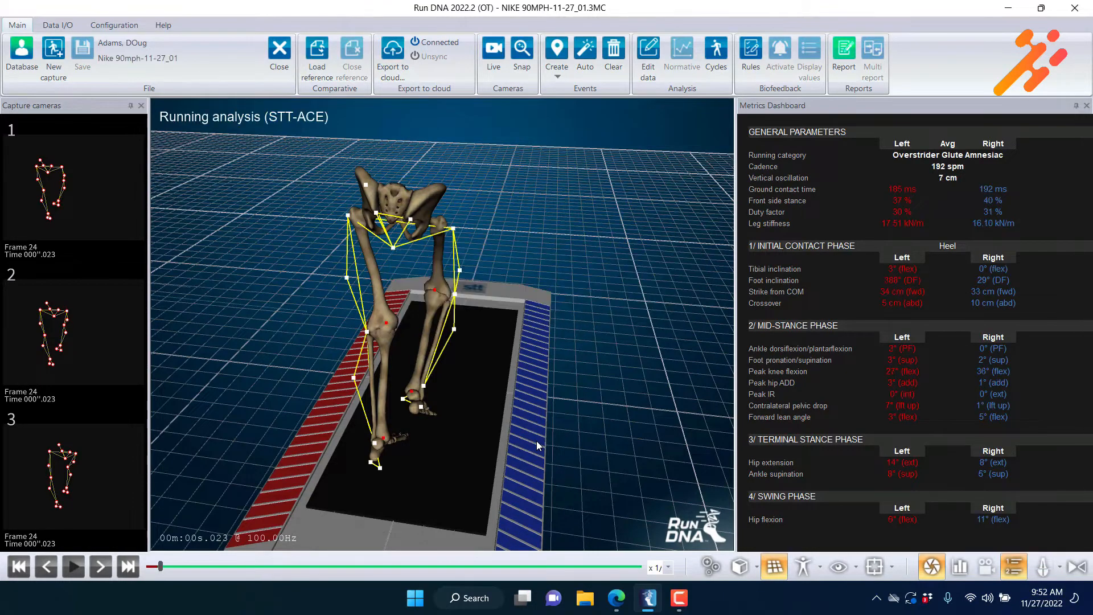
left_click(72, 567)
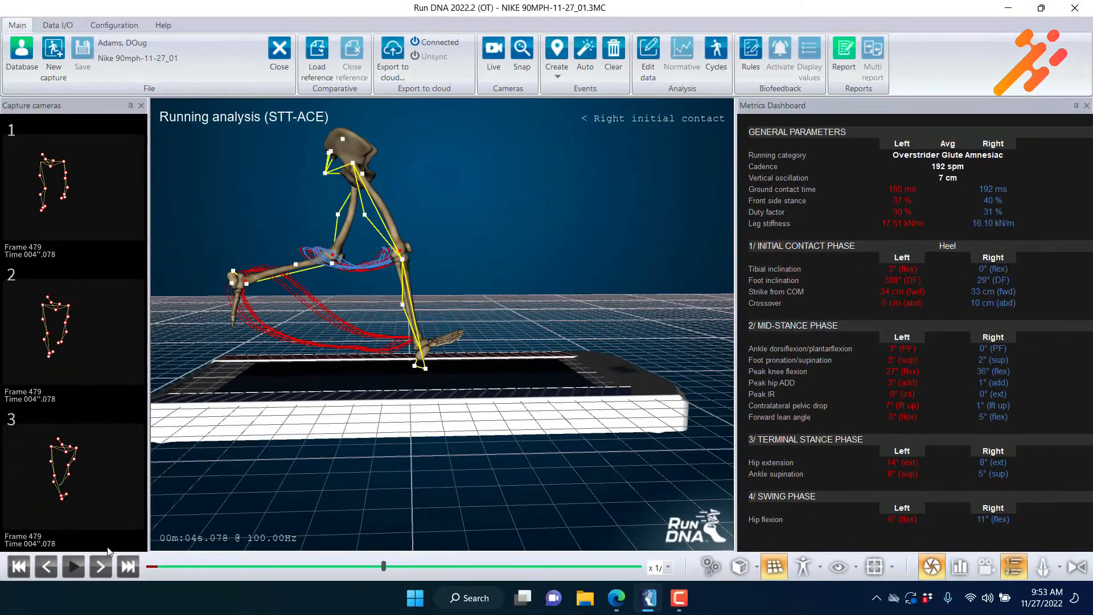
- Continue playback past the right initial contact in short bursts and pause at frame 529
left_click(67, 566)
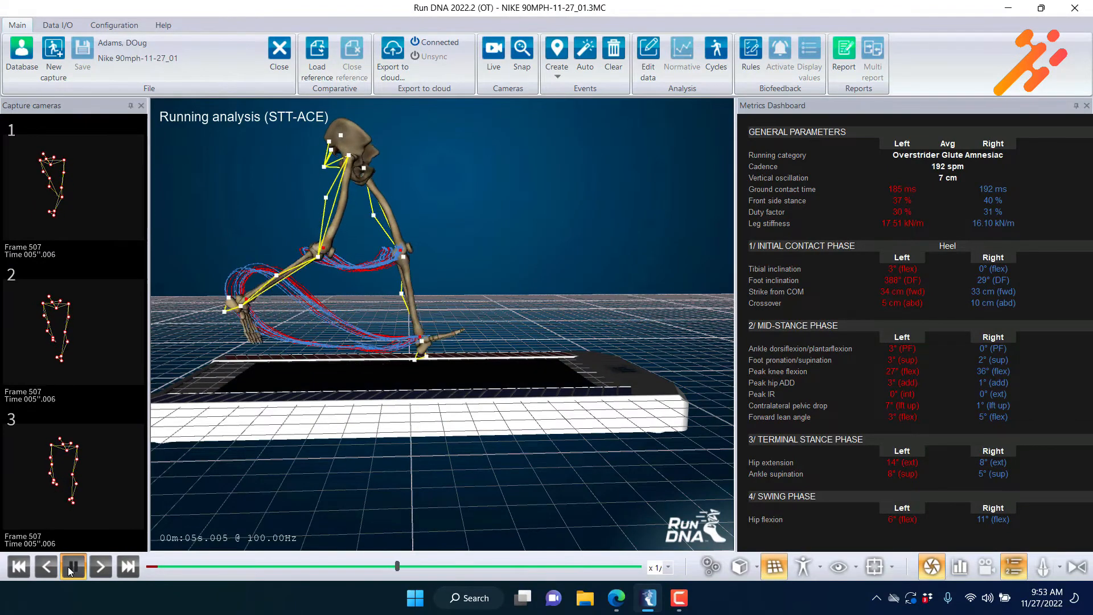
left_click(73, 568)
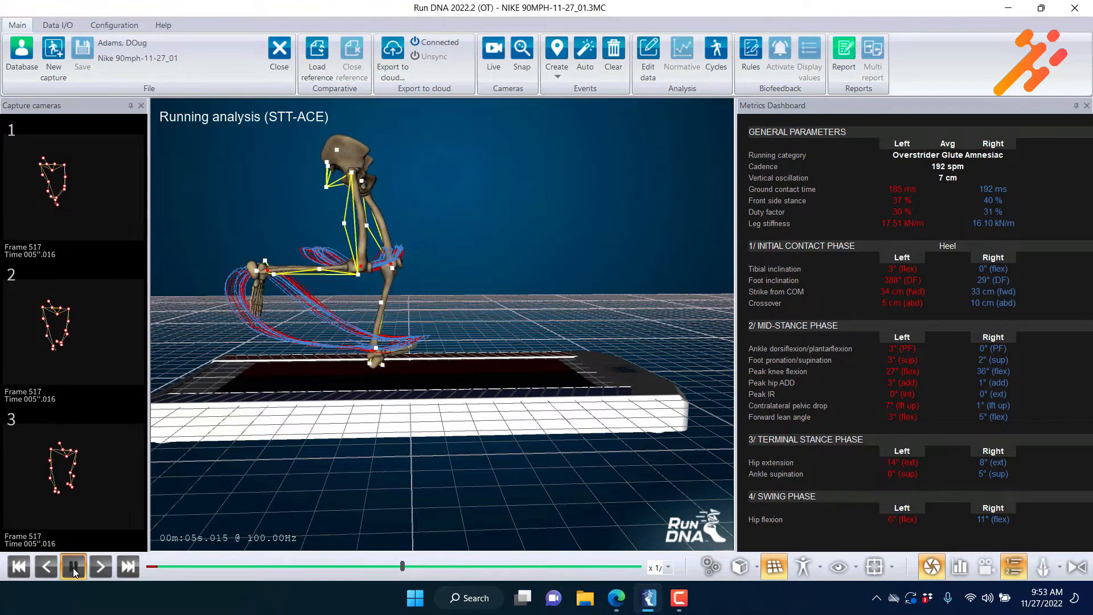
left_click(72, 568)
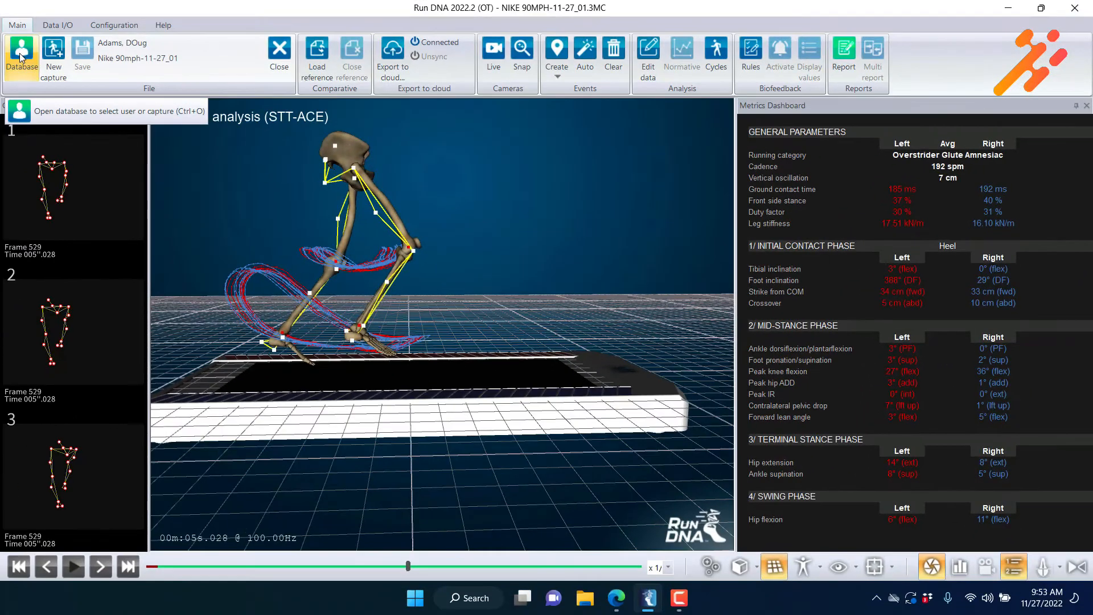
- Open the Saucony 75mph-11-27_01 capture and play the running analysis
left_click(21, 57)
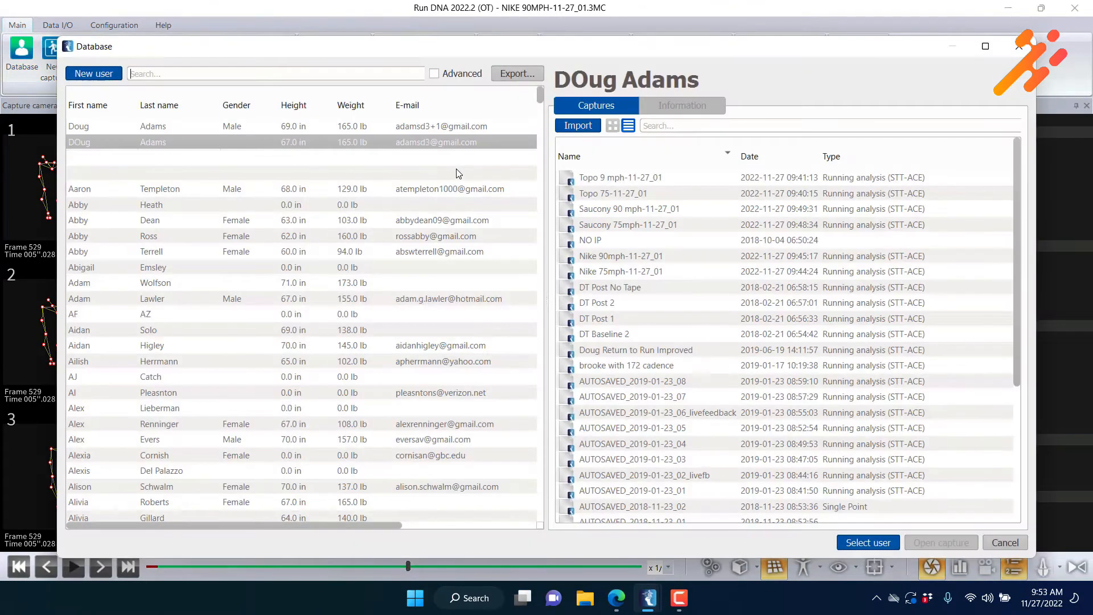
left_click(617, 229)
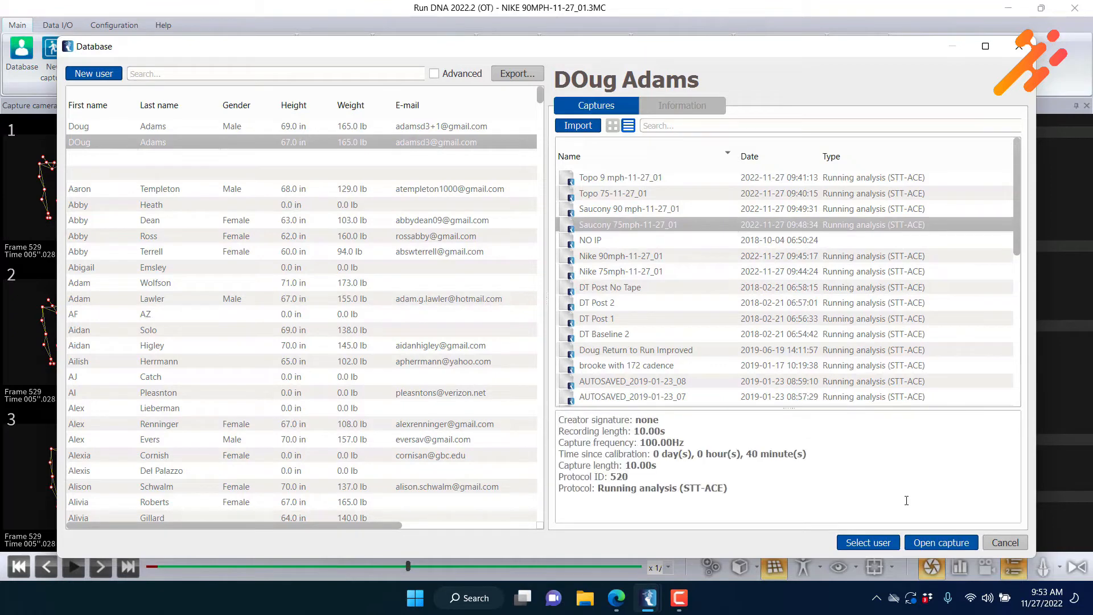
left_click(934, 543)
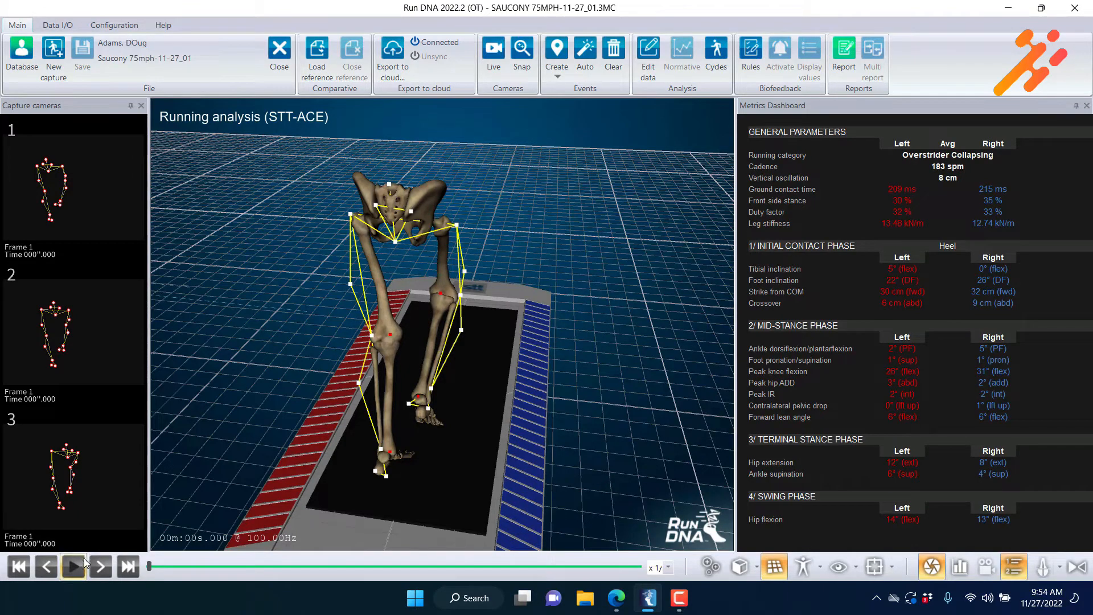
left_click(76, 566)
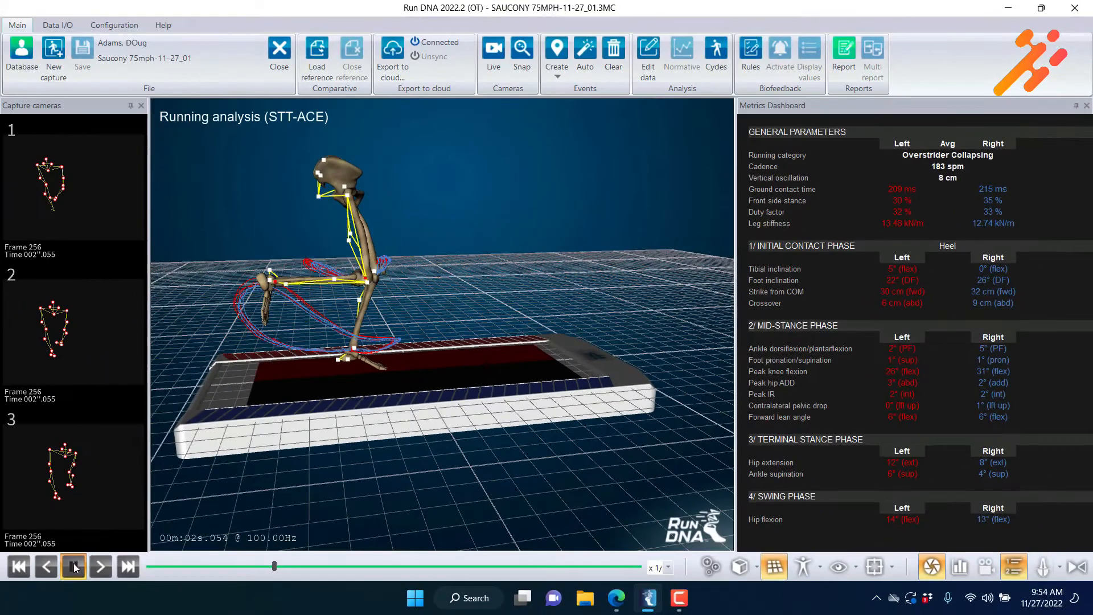
- Pause playback, advance to the right initial contact at frame 279, and examine the foot position from the side
left_click(77, 568)
left_click(107, 566)
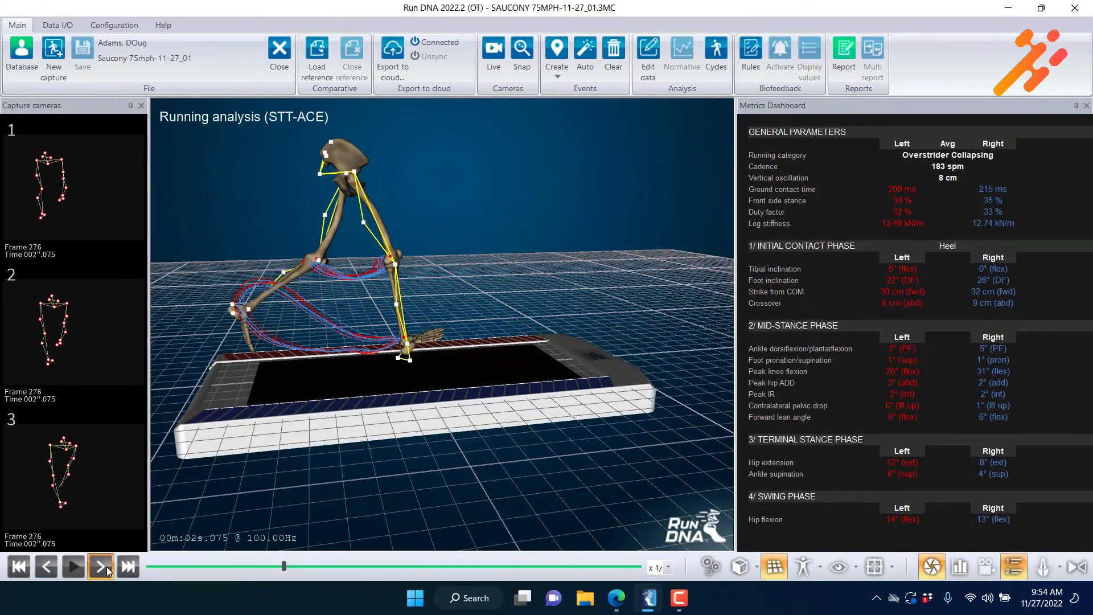
left_click(107, 566)
left_click(107, 566)
left_click(107, 566)
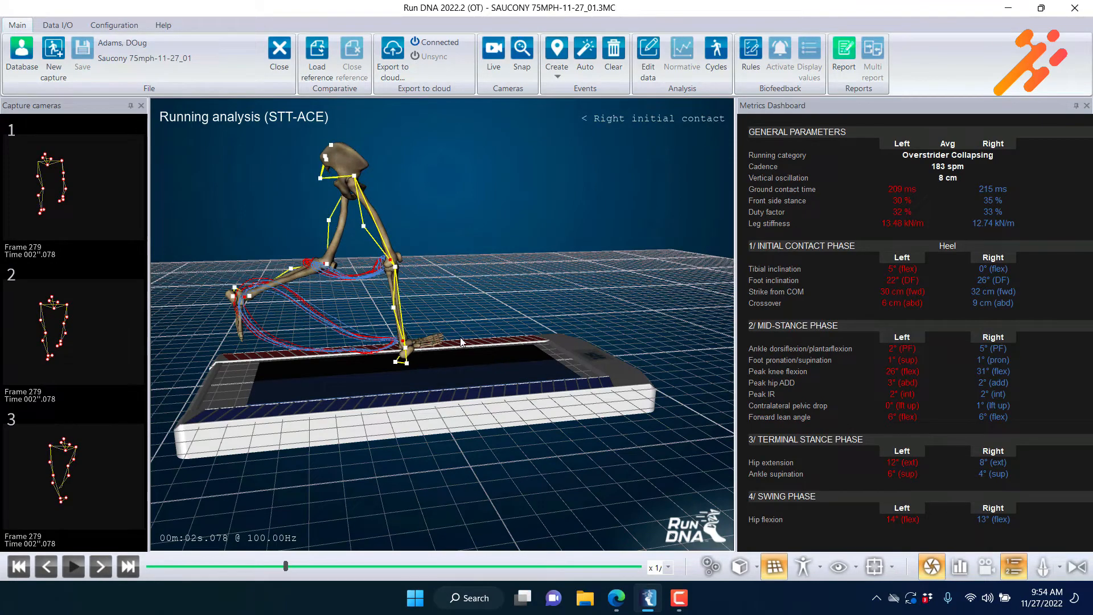
left_click_drag(463, 341, 422, 337)
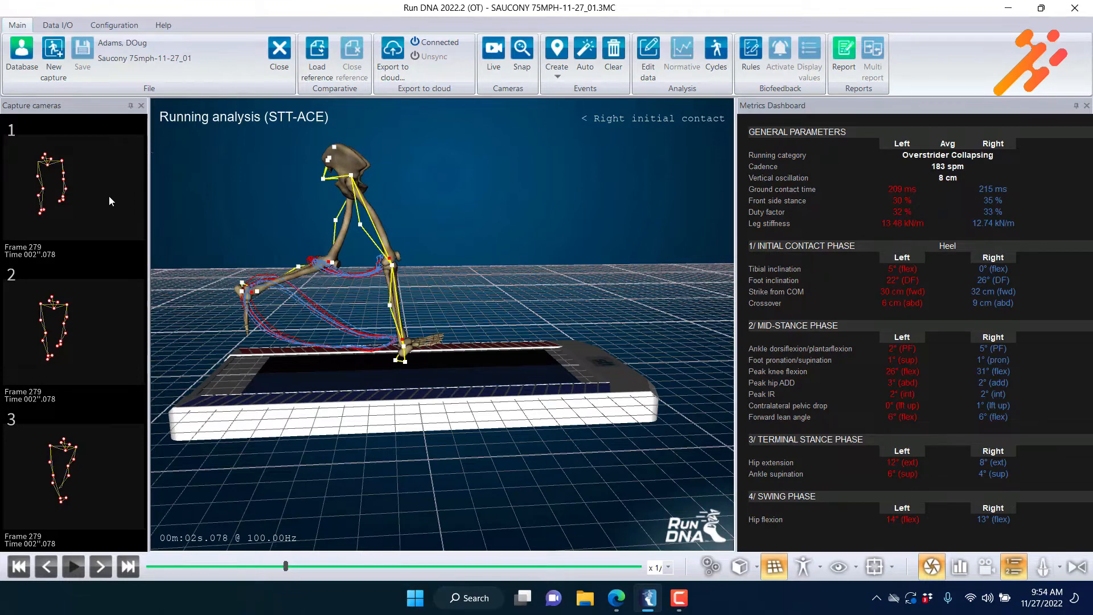
- Open the Saucony 90 mph-11-27_01 capture and play it, examining the stride from the side
left_click(21, 53)
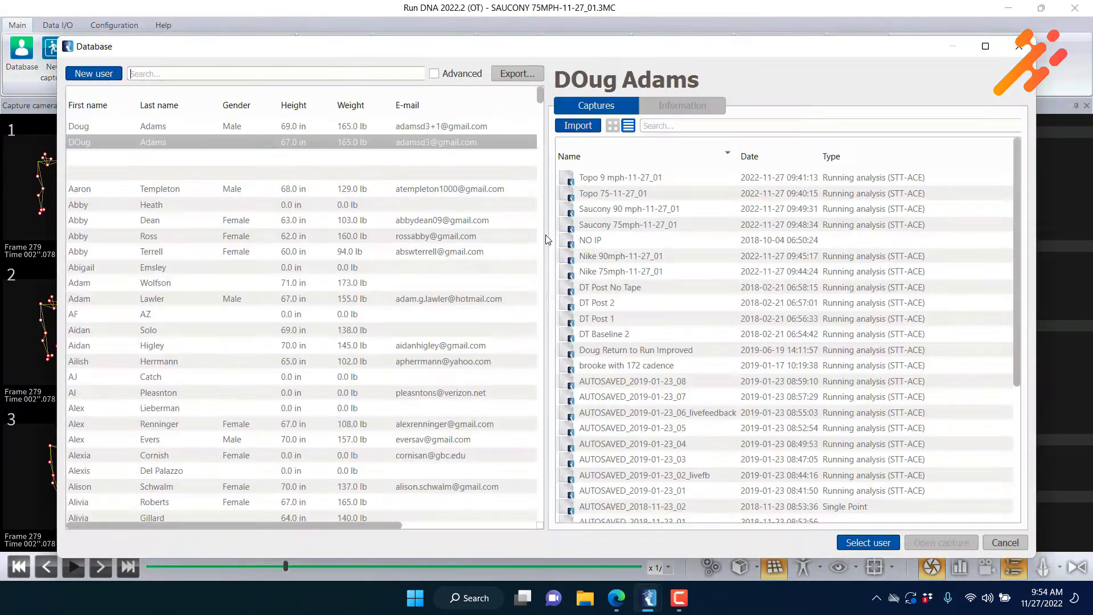
left_click(623, 211)
left_click(958, 542)
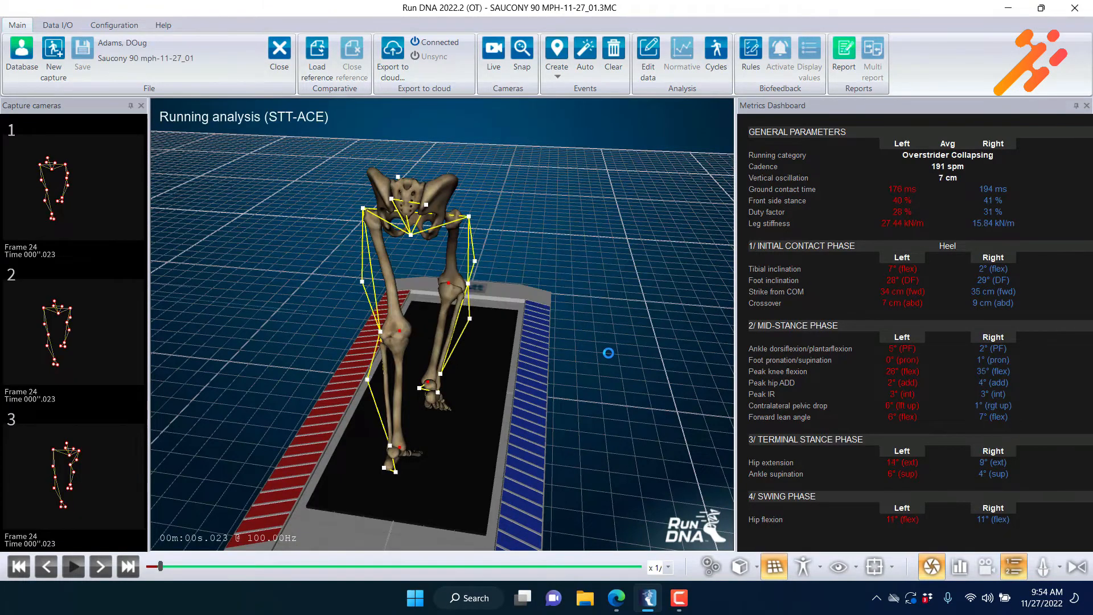
left_click_drag(613, 358, 407, 318)
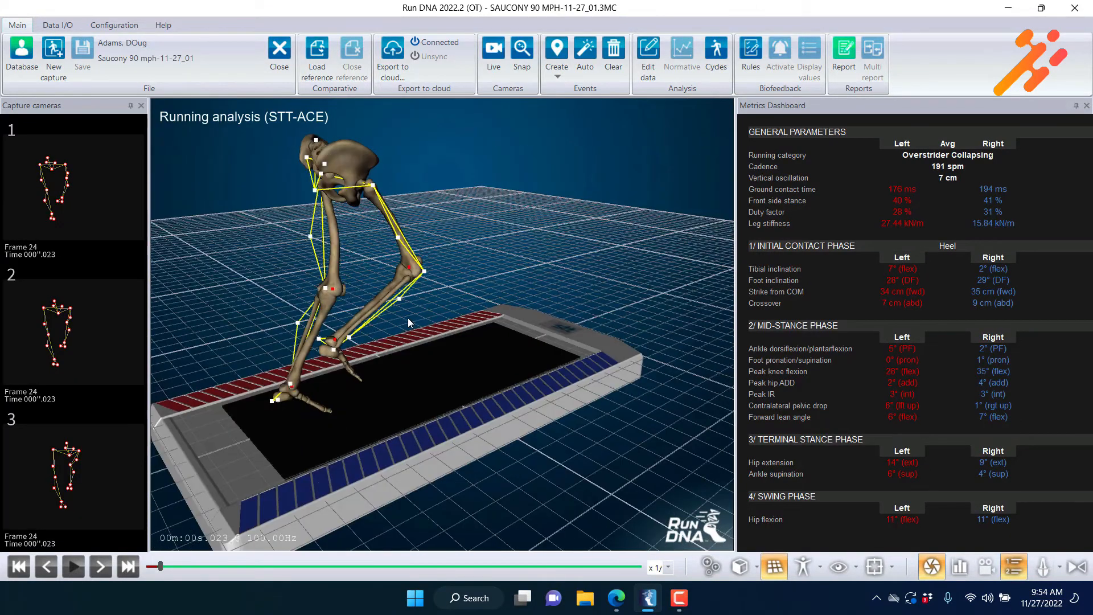
left_click(73, 567)
left_click_drag(442, 397, 370, 408)
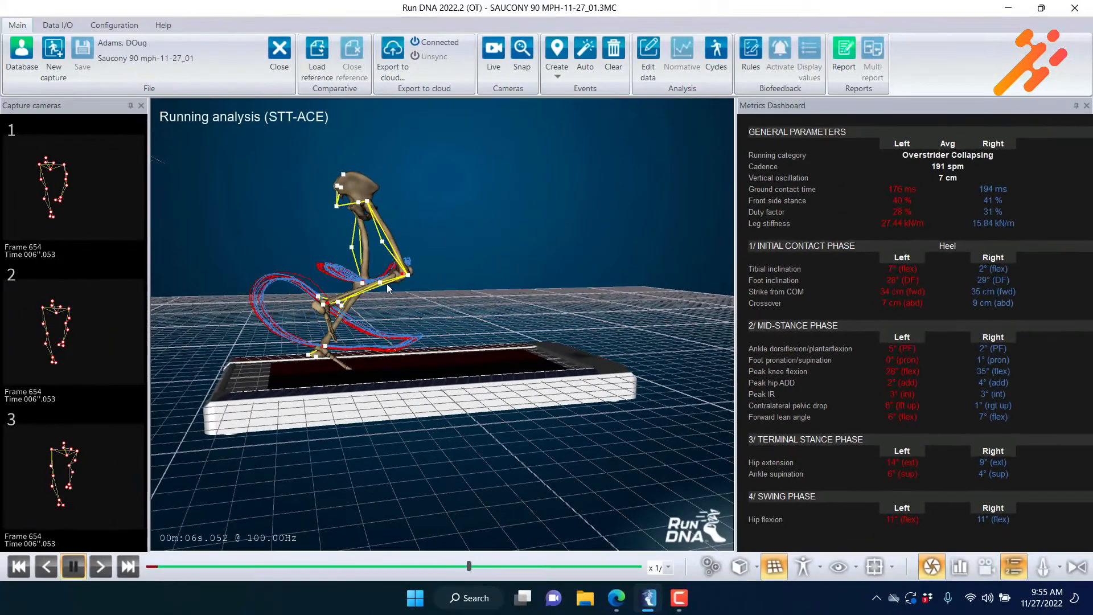
left_click_drag(387, 284, 344, 312)
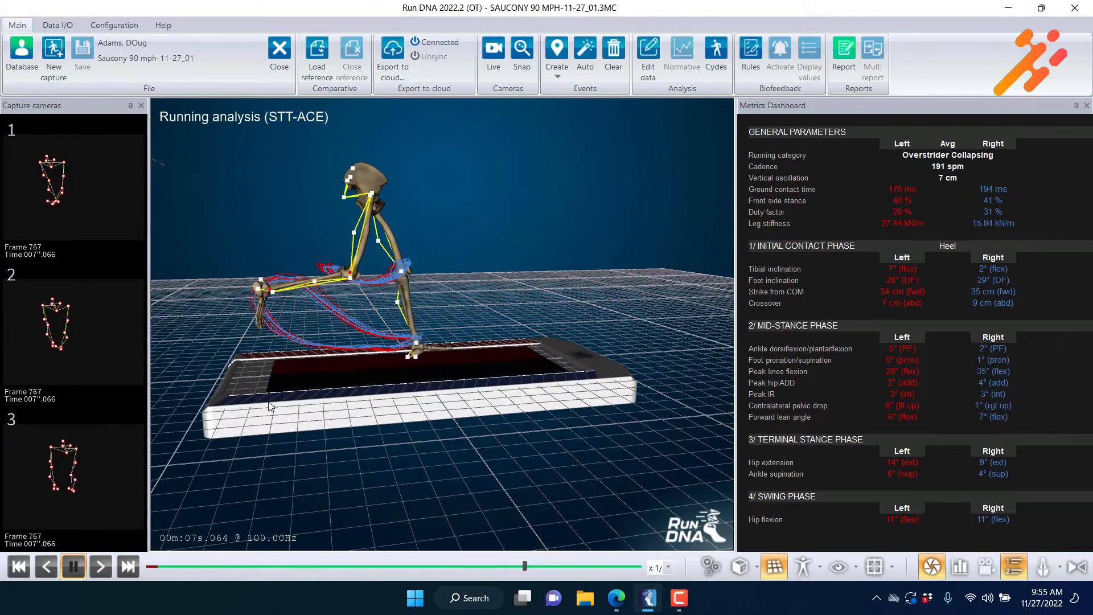
- Pause and close the Saucony 90 mph capture, and start a multi-capture report of the Gait comparison type
left_click(73, 567)
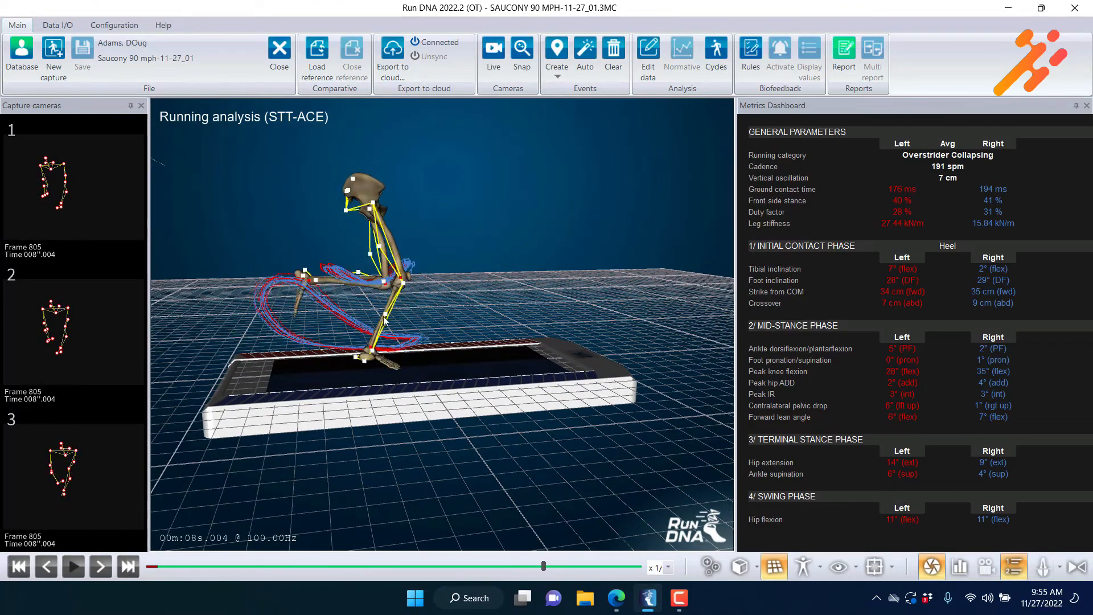
left_click(285, 64)
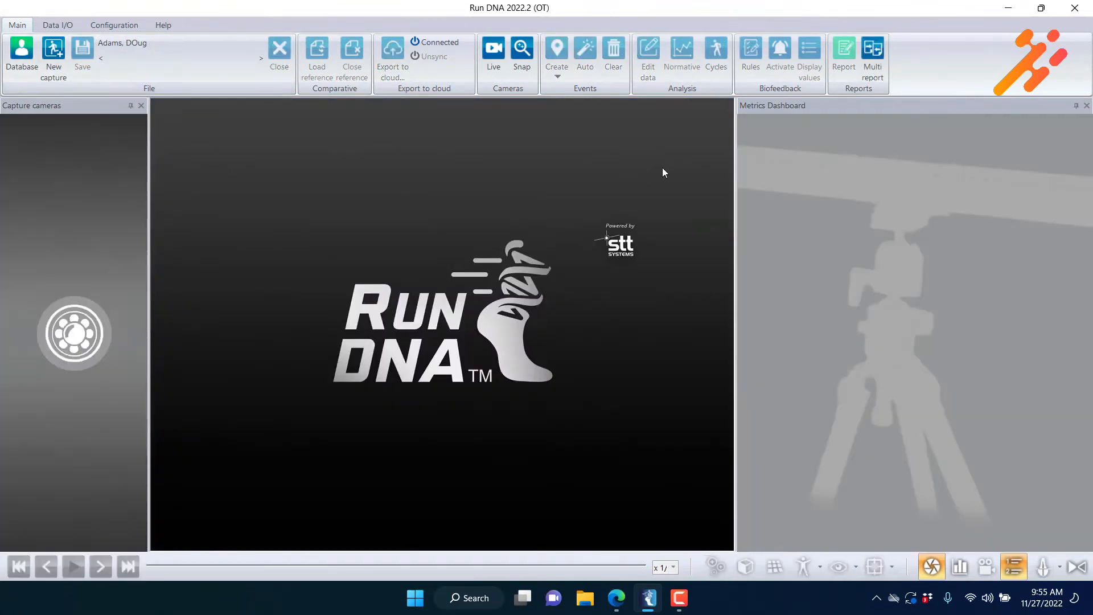
left_click(875, 63)
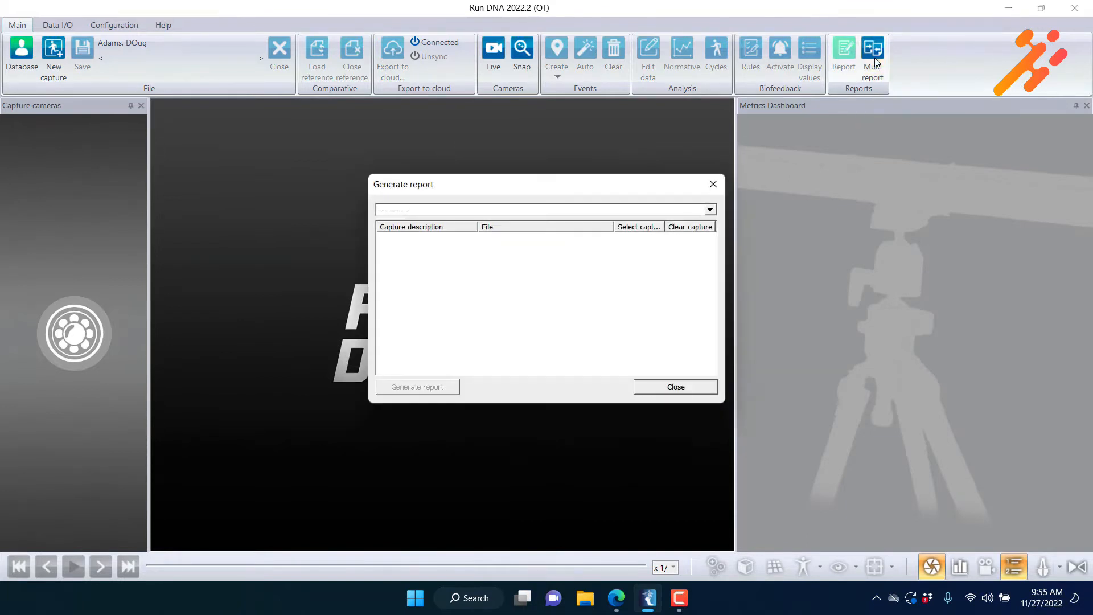
left_click(615, 210)
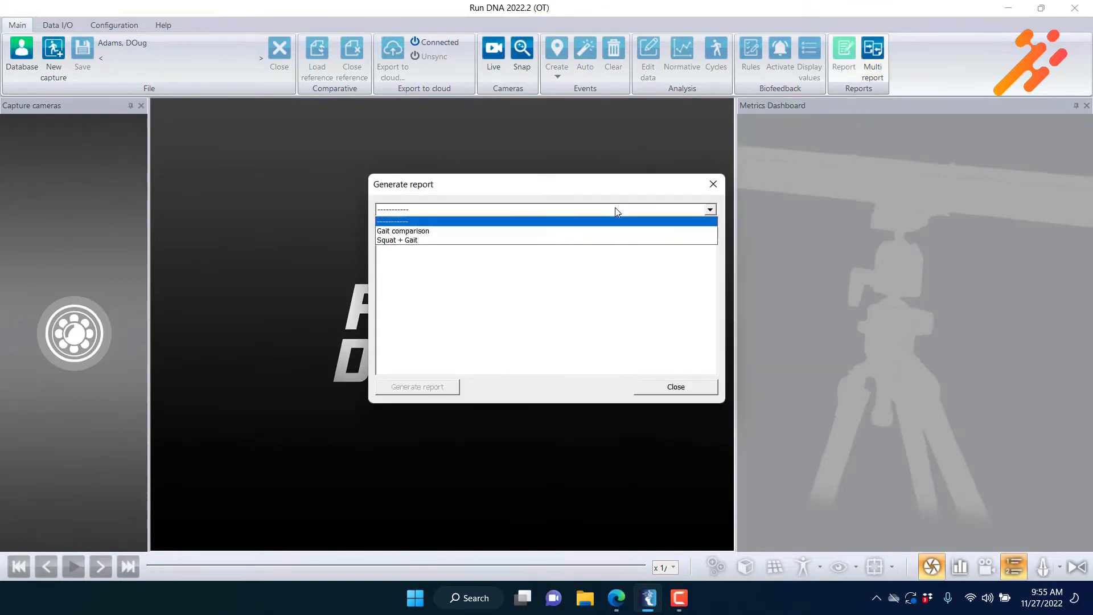
left_click(549, 231)
- Assign the Topo 9 mph-11-27_01 capture as the report's first gait
left_click(634, 245)
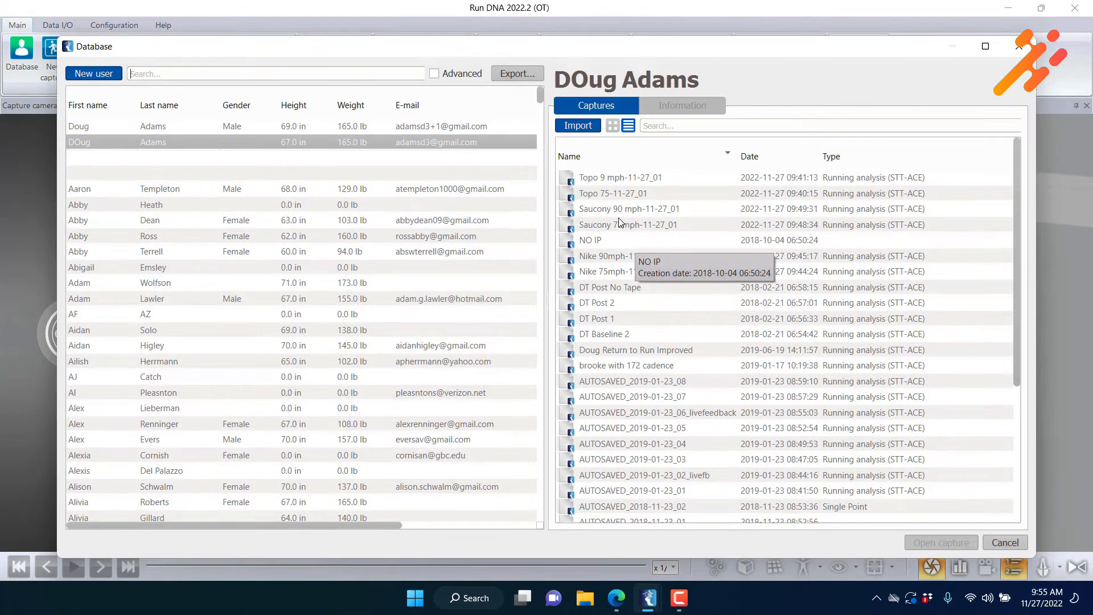
left_click(607, 177)
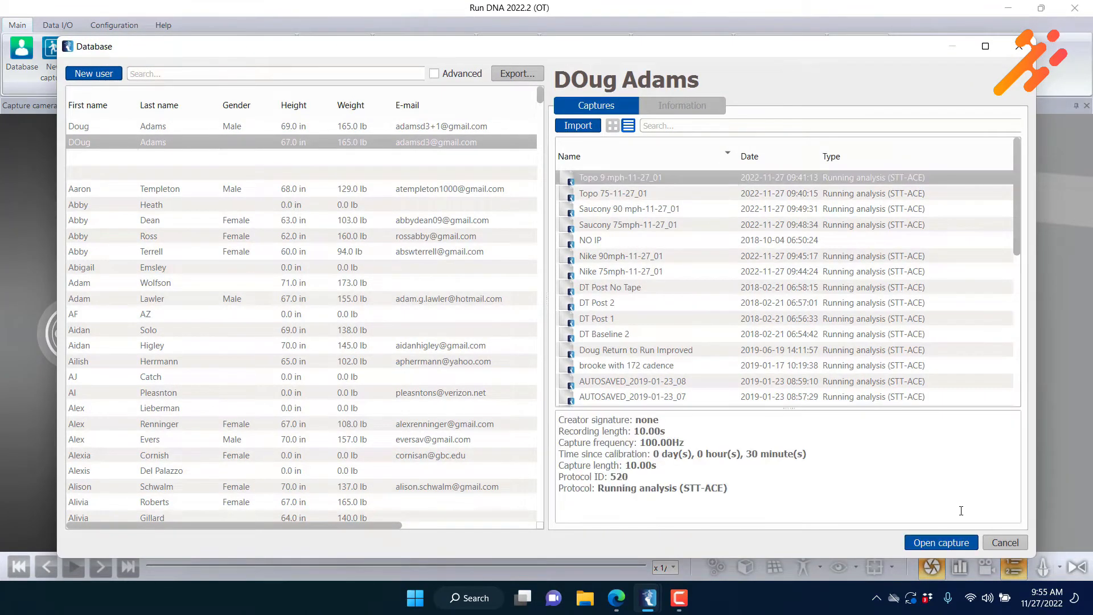
left_click(933, 542)
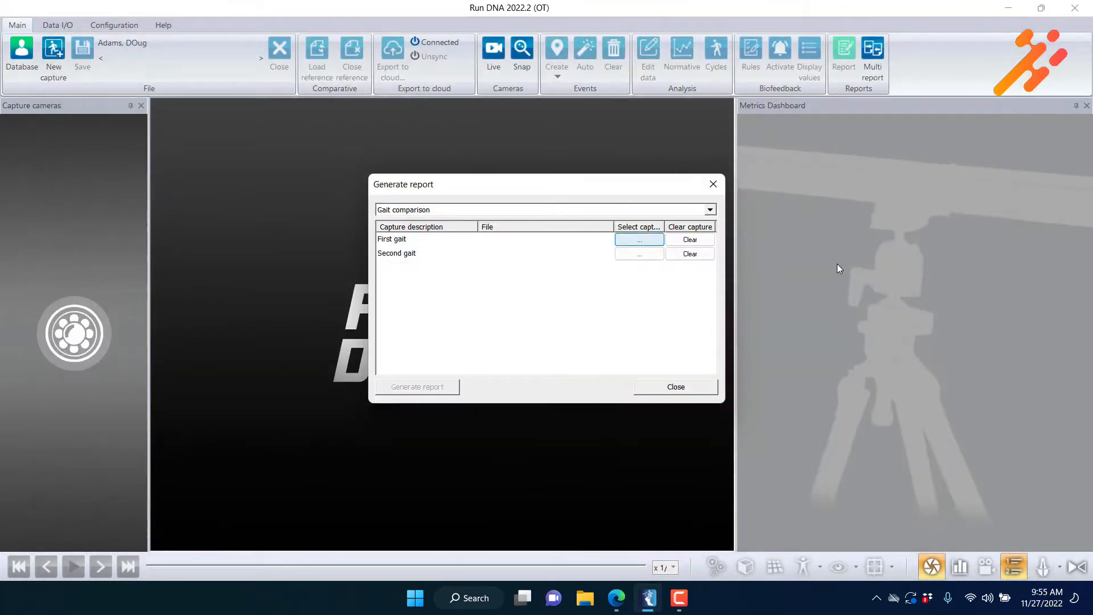
- Assign the Nike 90mph-11-27_01 capture as the second gait and generate the comparison report
left_click(631, 255)
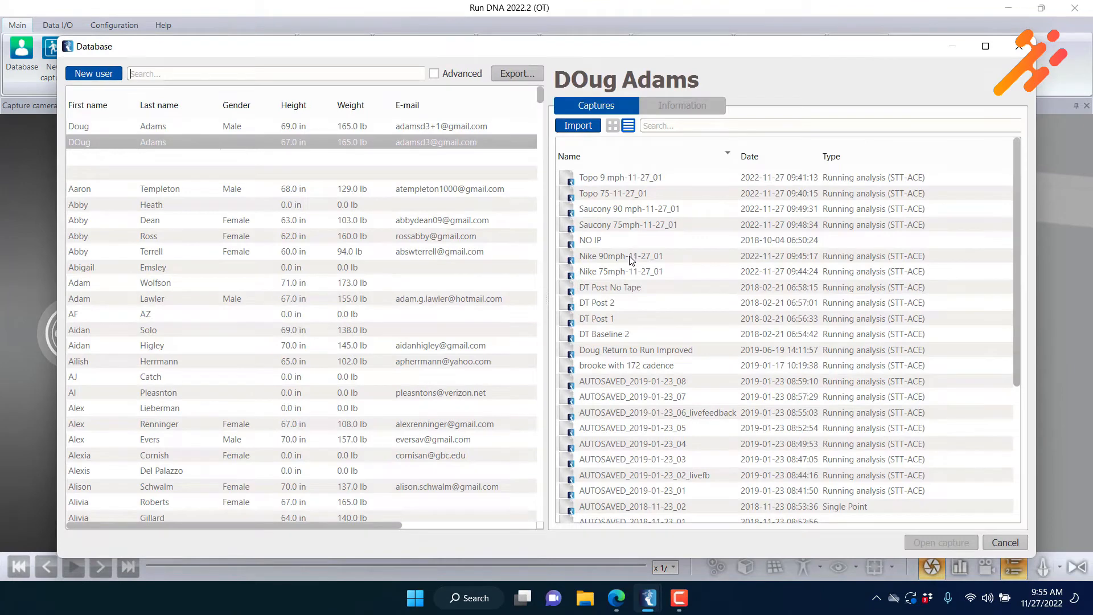
left_click(631, 256)
left_click(943, 543)
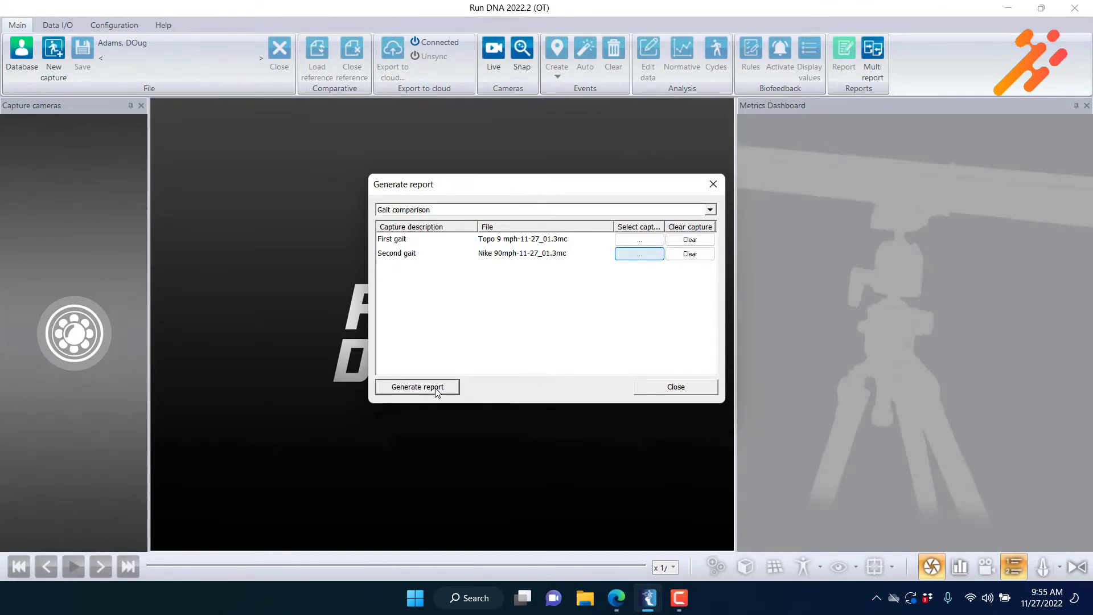
left_click(436, 388)
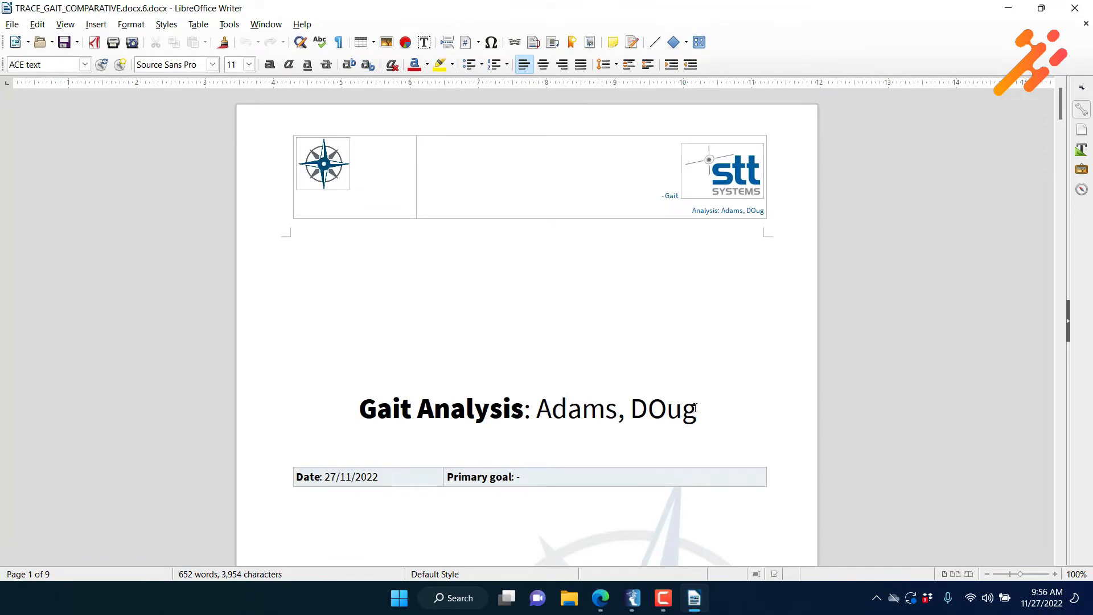
- Review the report's running gait characteristics, comparing speed, cadence, vertical oscillation, ground contact time and step length
scroll(562, 402, "down", 5)
scroll(562, 400, "down", 15)
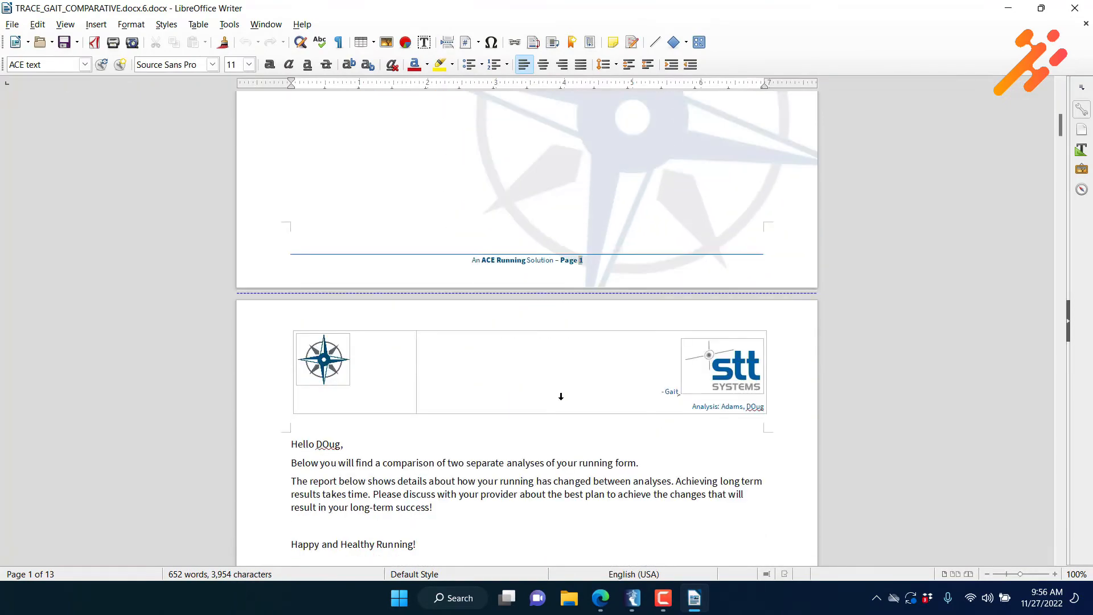
scroll(560, 396, "down", 7)
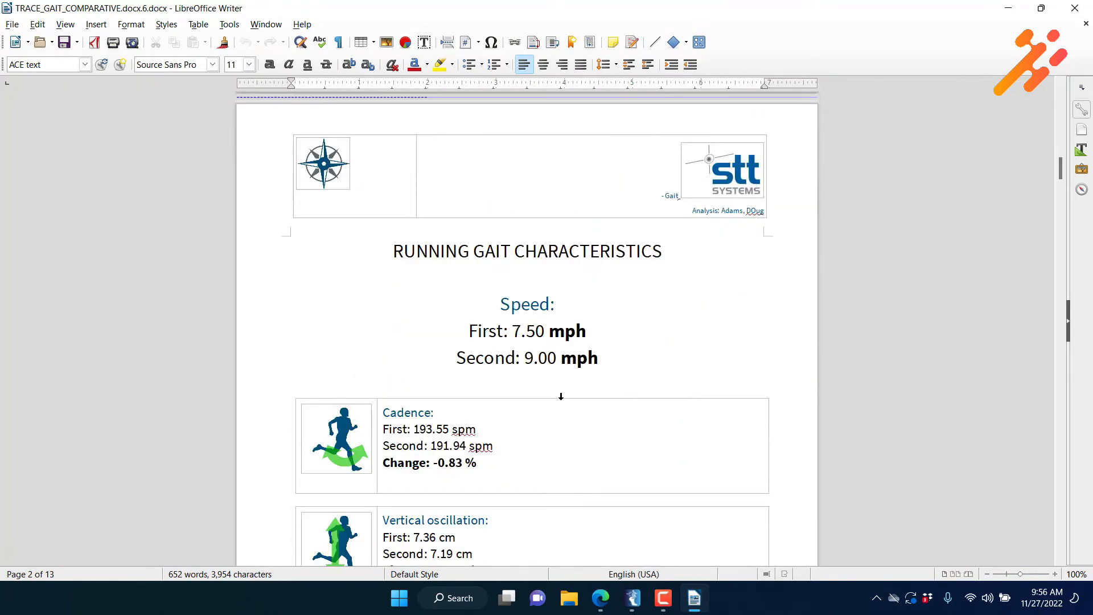
scroll(560, 396, "down", 7)
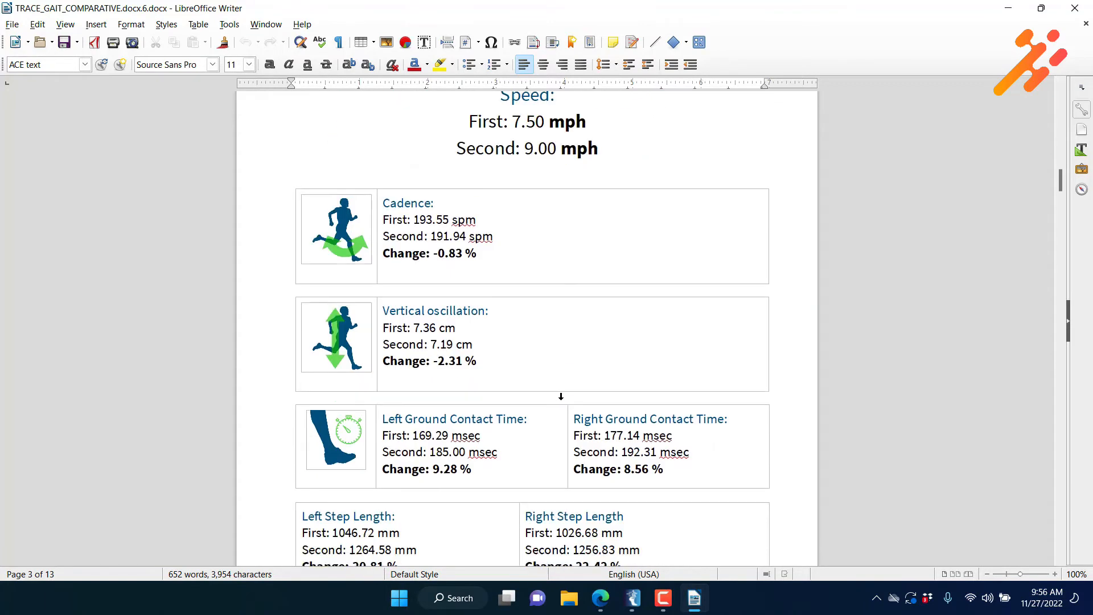
scroll(561, 396, "up", 1)
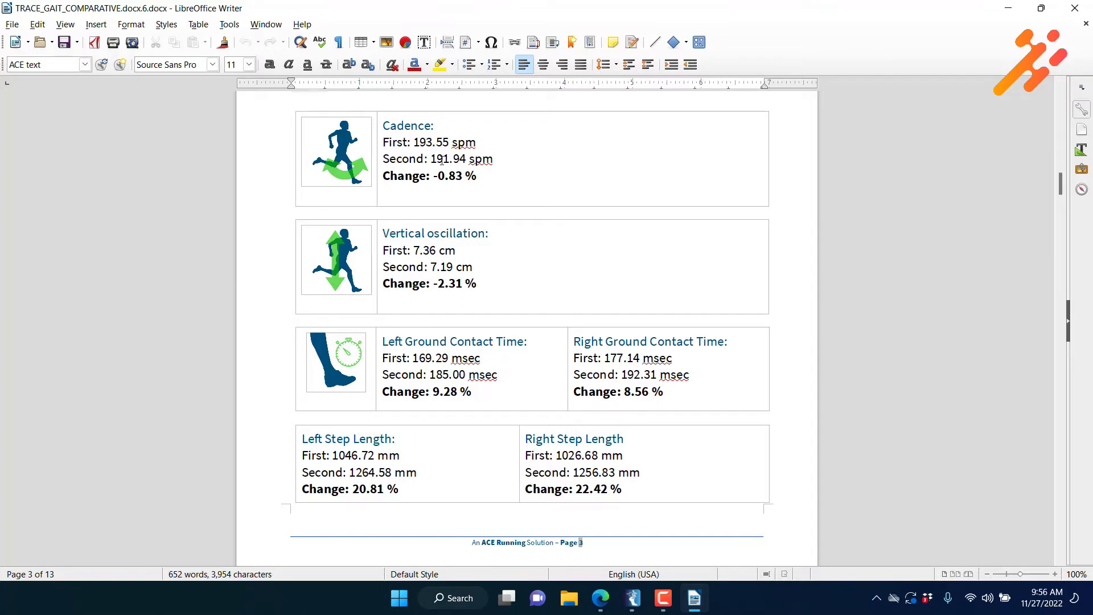
scroll(483, 256, "down", 3)
scroll(482, 256, "up", 3)
scroll(464, 288, "down", 2)
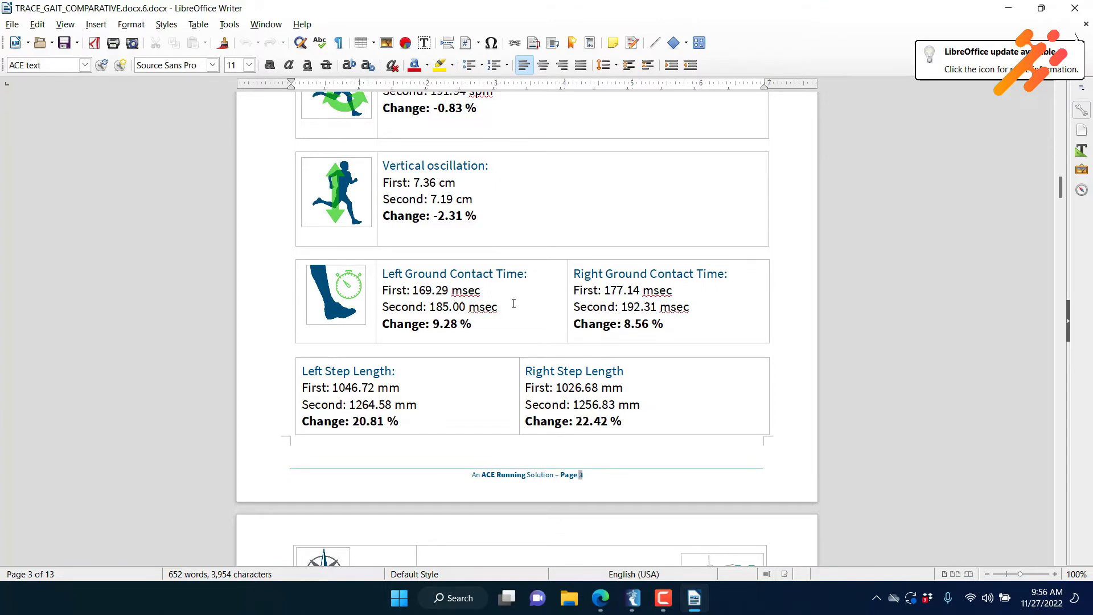
scroll(514, 304, "down", 1)
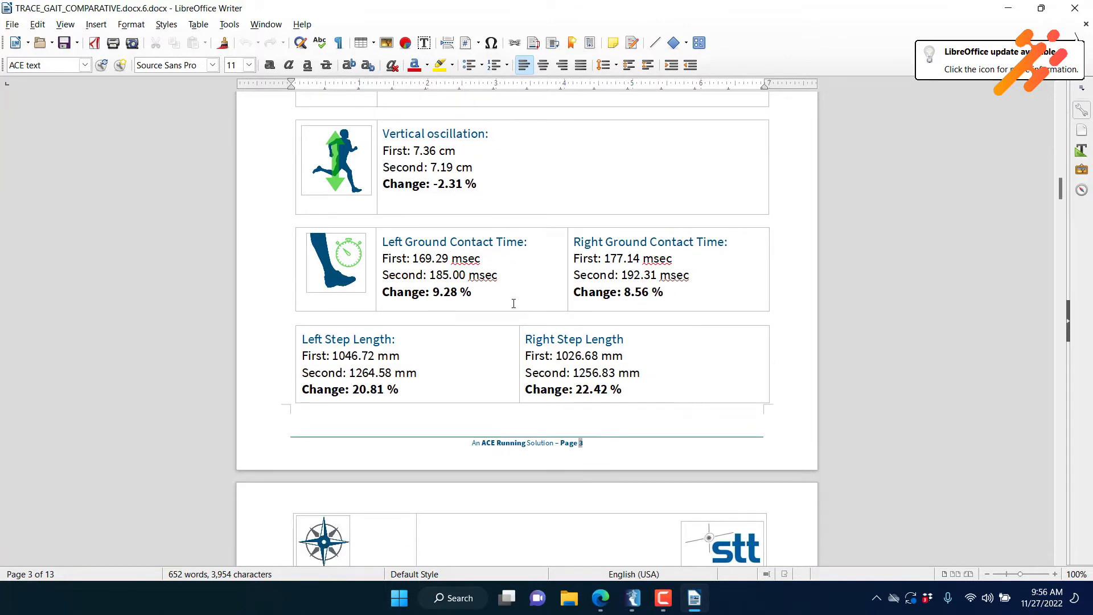
scroll(514, 304, "down", 1)
scroll(513, 303, "down", 7)
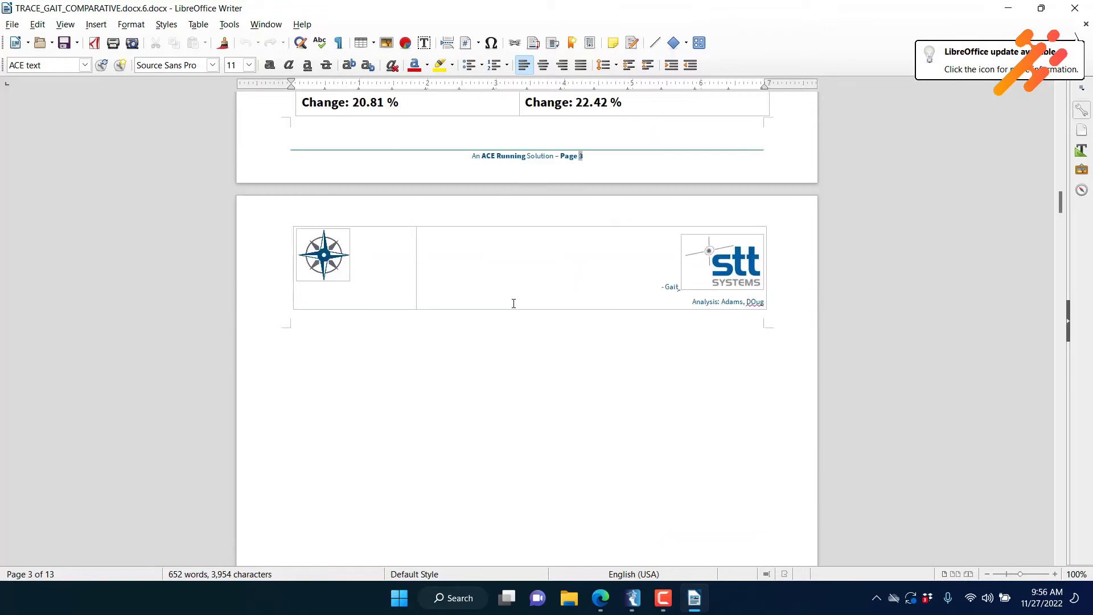
scroll(514, 303, "up", 3)
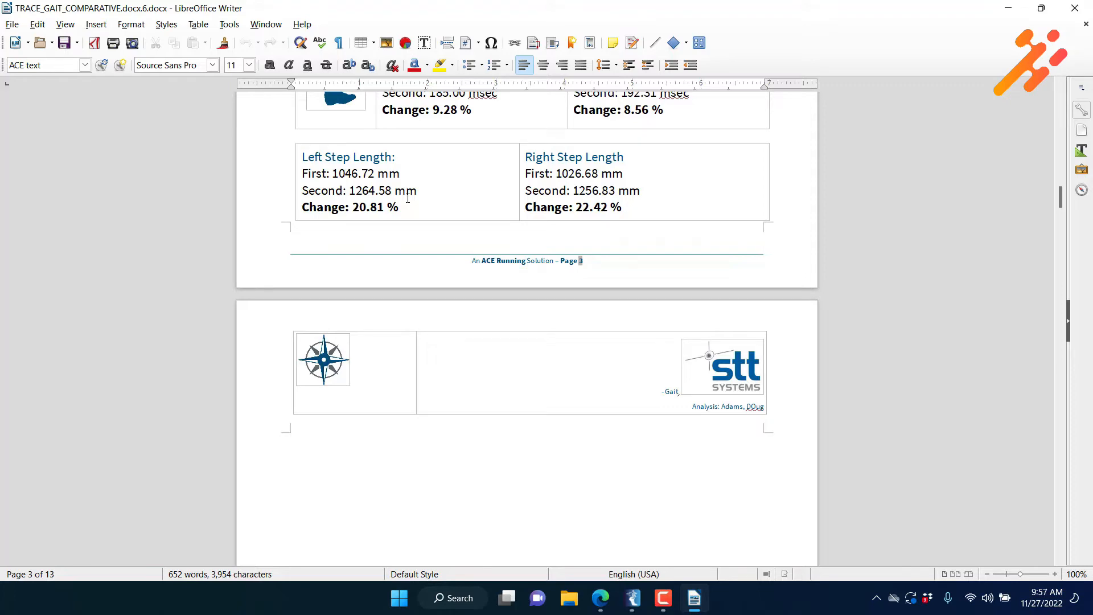
scroll(407, 198, "up", 10)
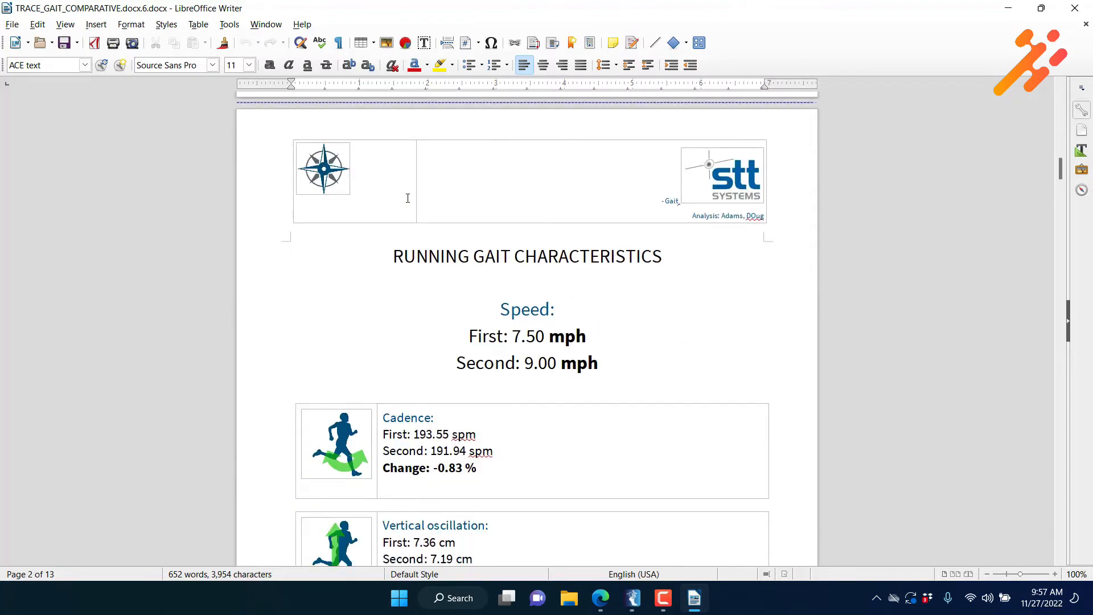
scroll(408, 198, "down", 6)
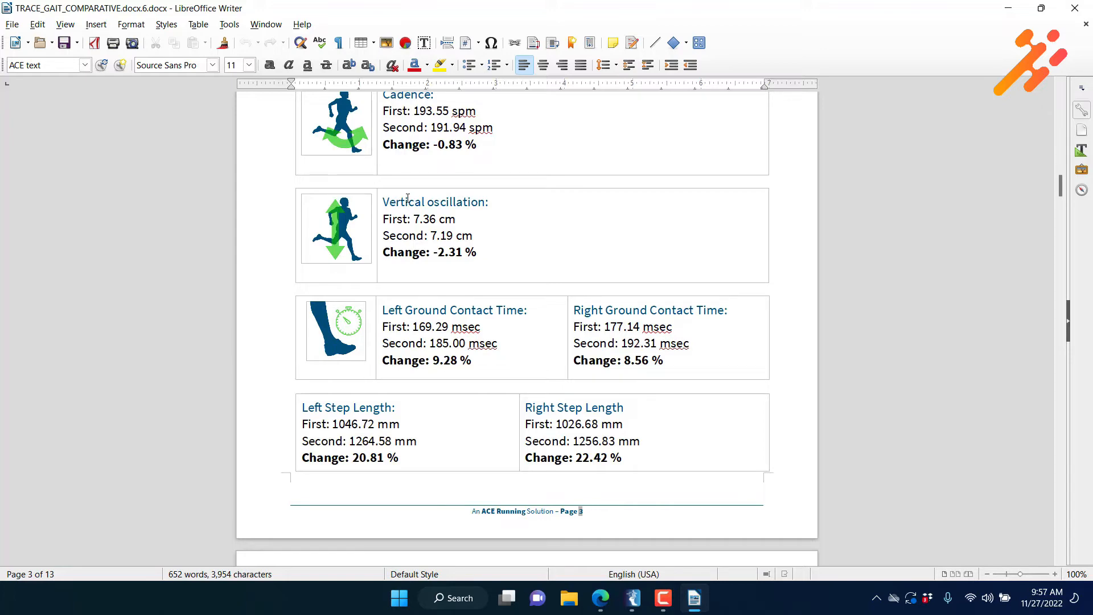
- Examine the report's initial contact phase measures for tibial and foot inclination, strike from COM and crossover
scroll(408, 198, "down", 20)
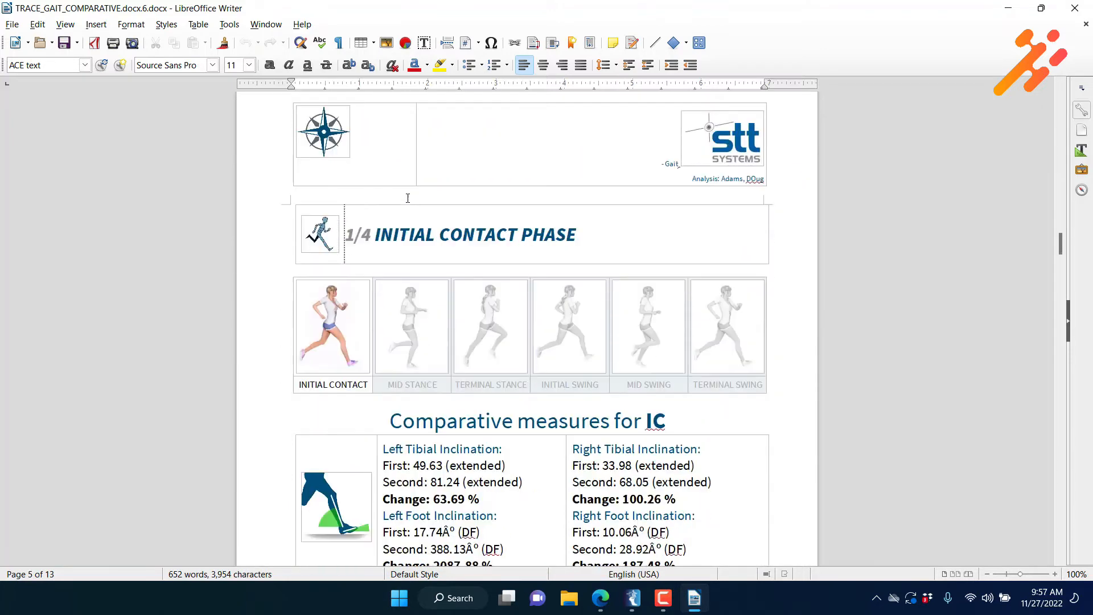
scroll(408, 198, "down", 10)
scroll(408, 198, "up", 2)
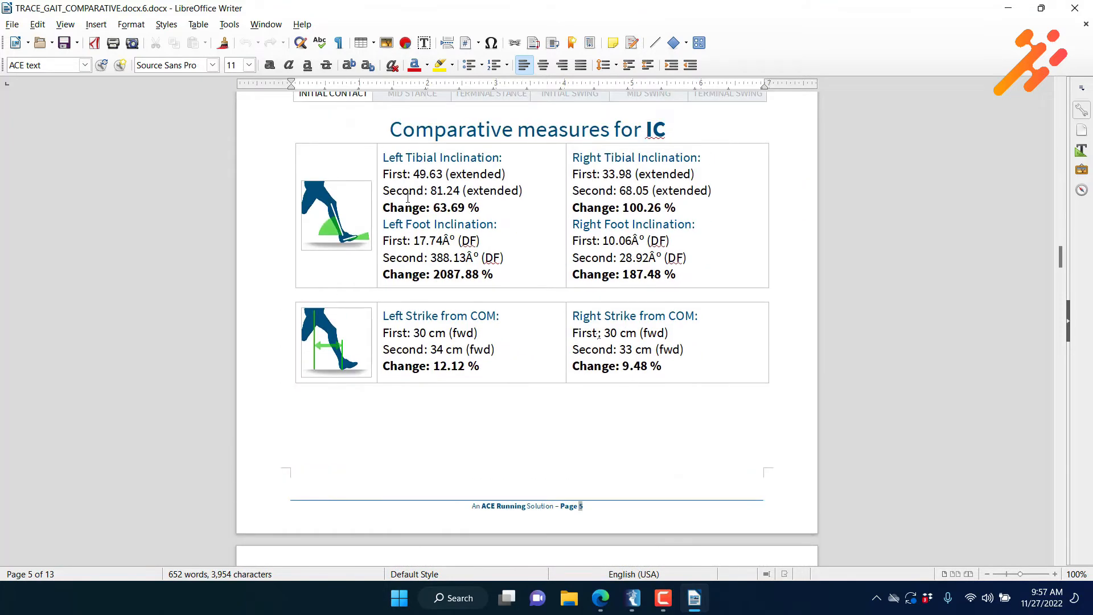
scroll(407, 198, "up", 1)
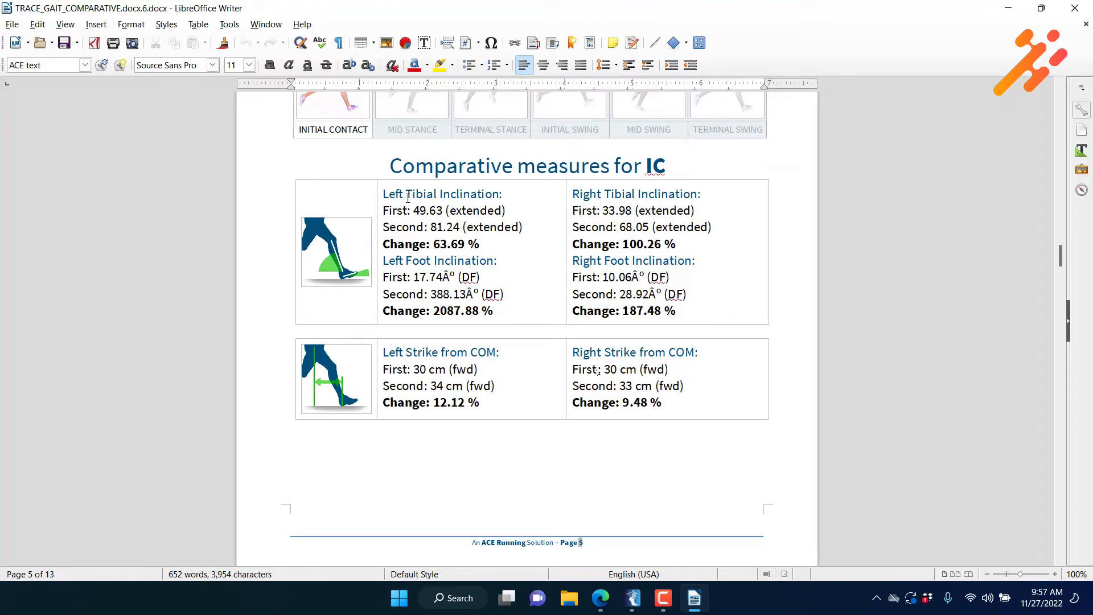
scroll(408, 198, "down", 5)
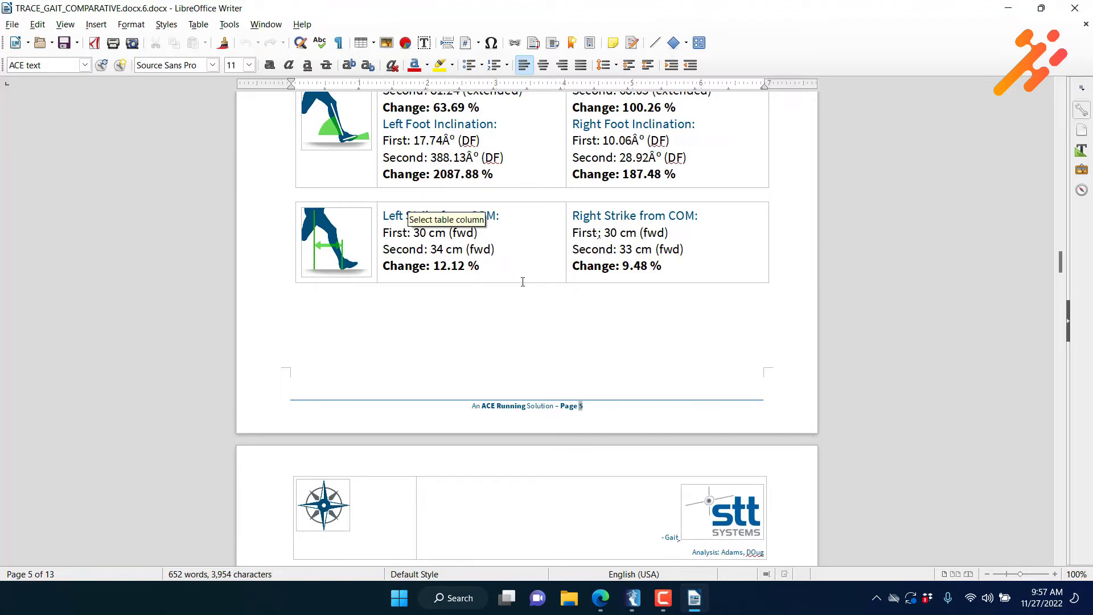
scroll(602, 305, "down", 4)
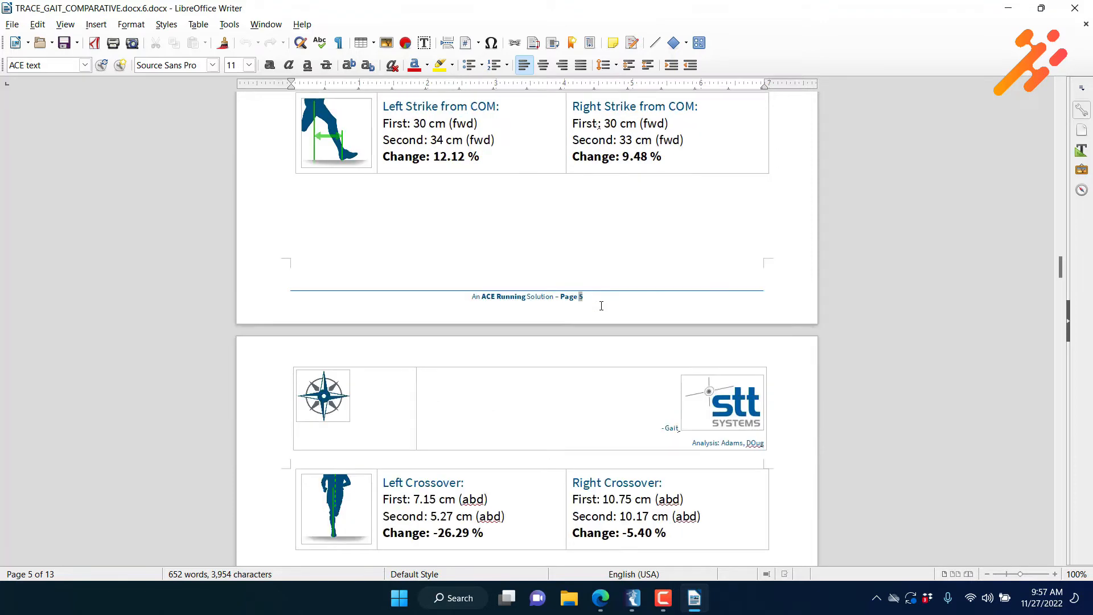
scroll(601, 305, "down", 9)
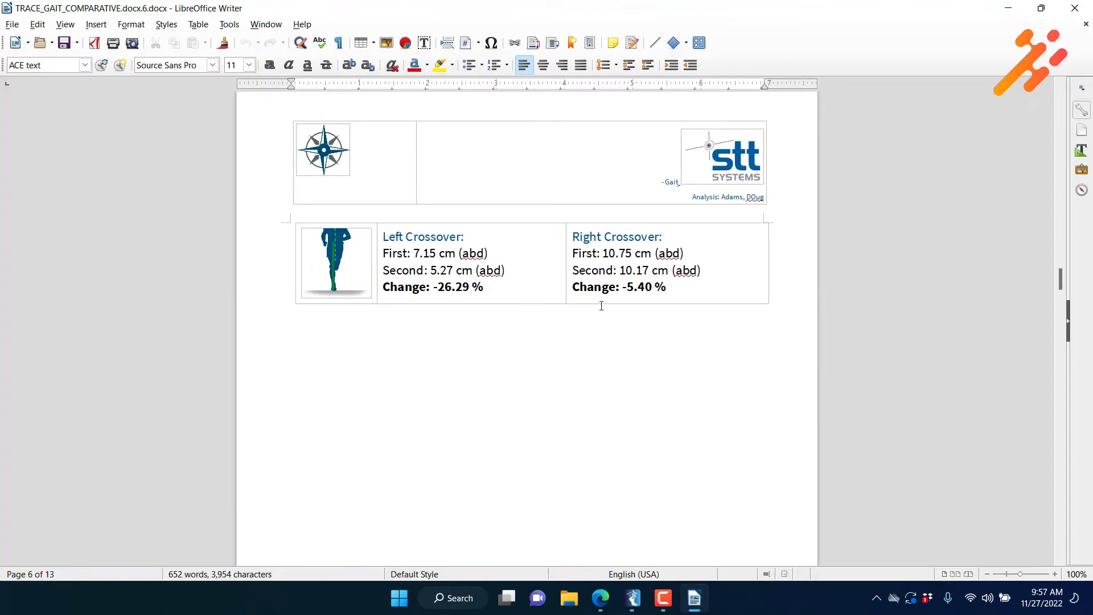
- Examine the mid-stance phase comparison for foot, knee, hip and pelvic measures, and close the report
scroll(601, 306, "down", 19)
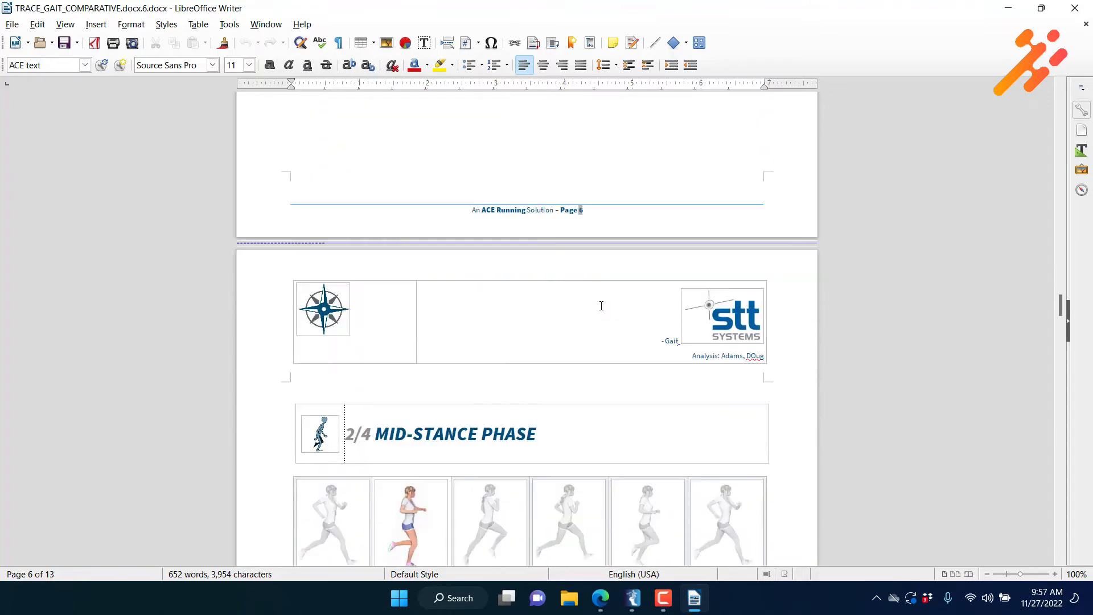
scroll(602, 306, "down", 20)
scroll(602, 305, "up", 10)
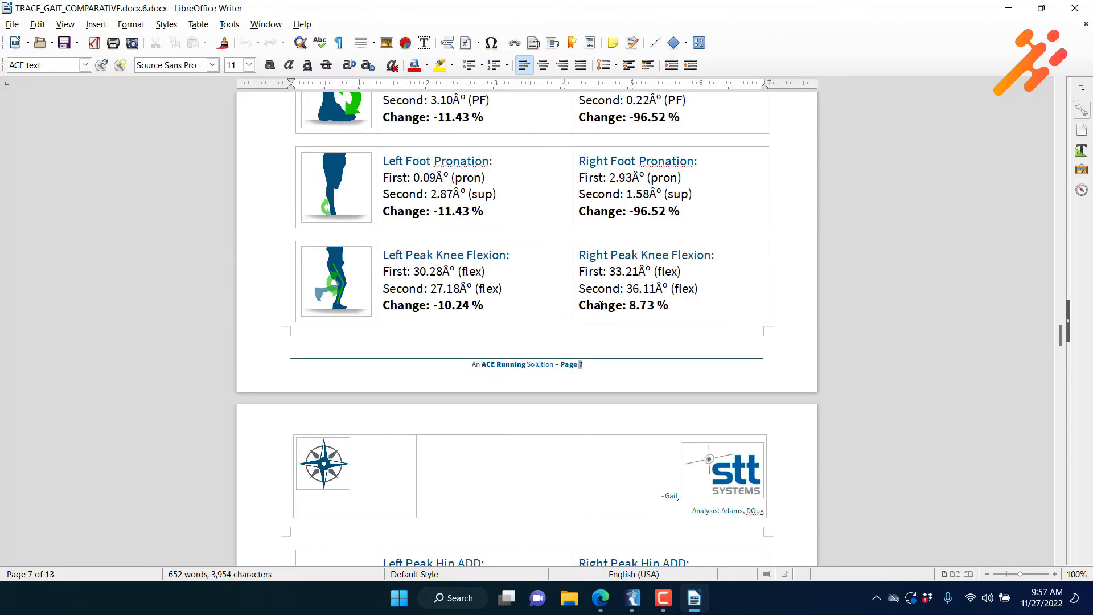
scroll(602, 306, "down", 12)
scroll(601, 305, "up", 20)
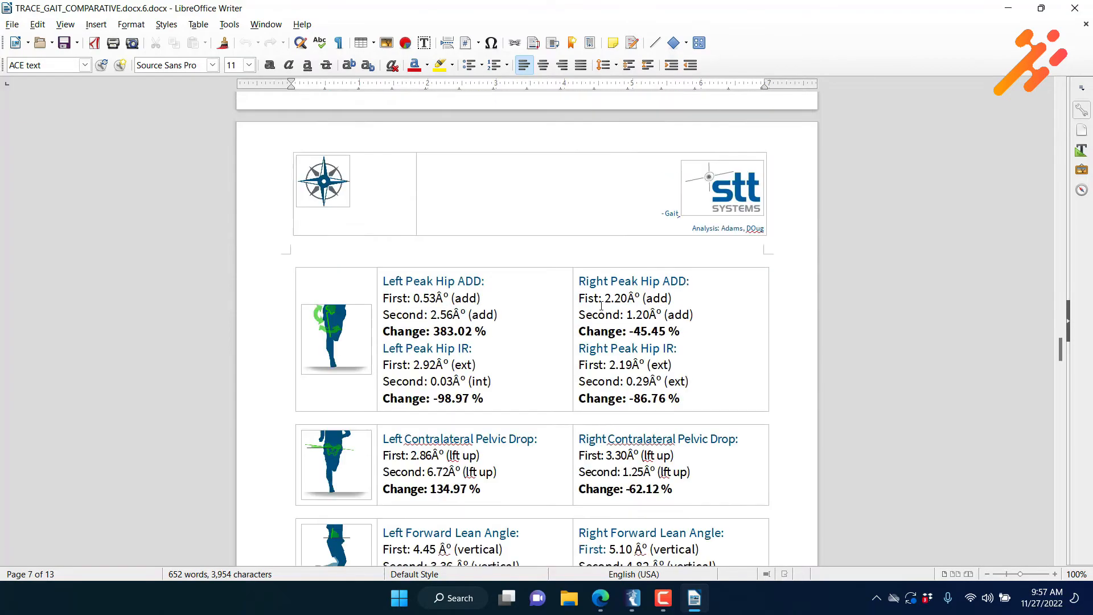
left_click(1075, 8)
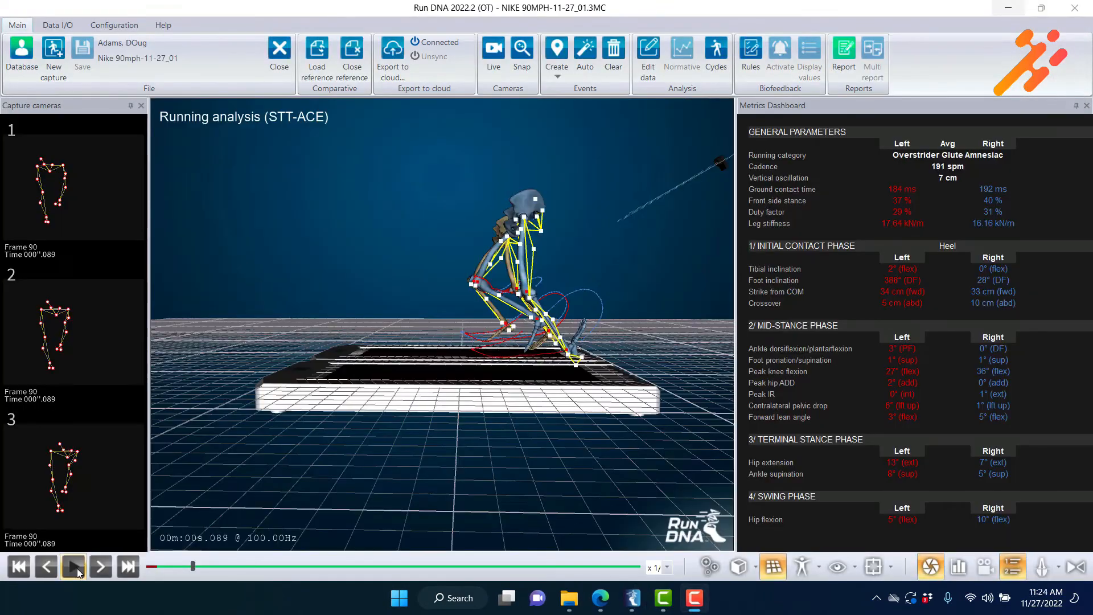
- Play the Nike 90mph-11-27_01 capture with the overlaid reference skeleton, pause it, and move back slightly in the timeline
left_click(74, 567)
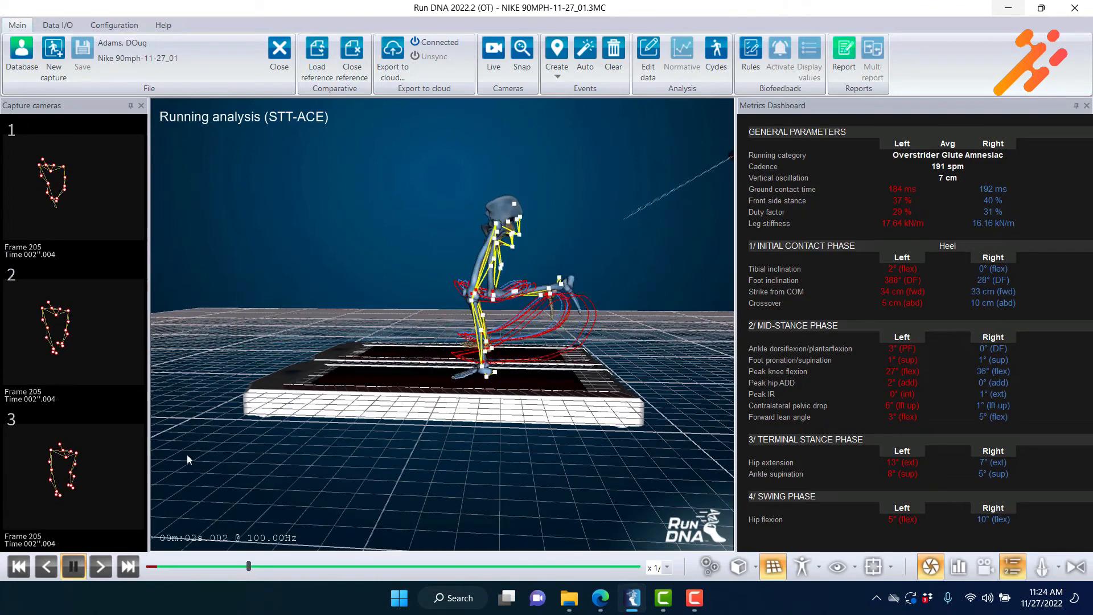
left_click(70, 567)
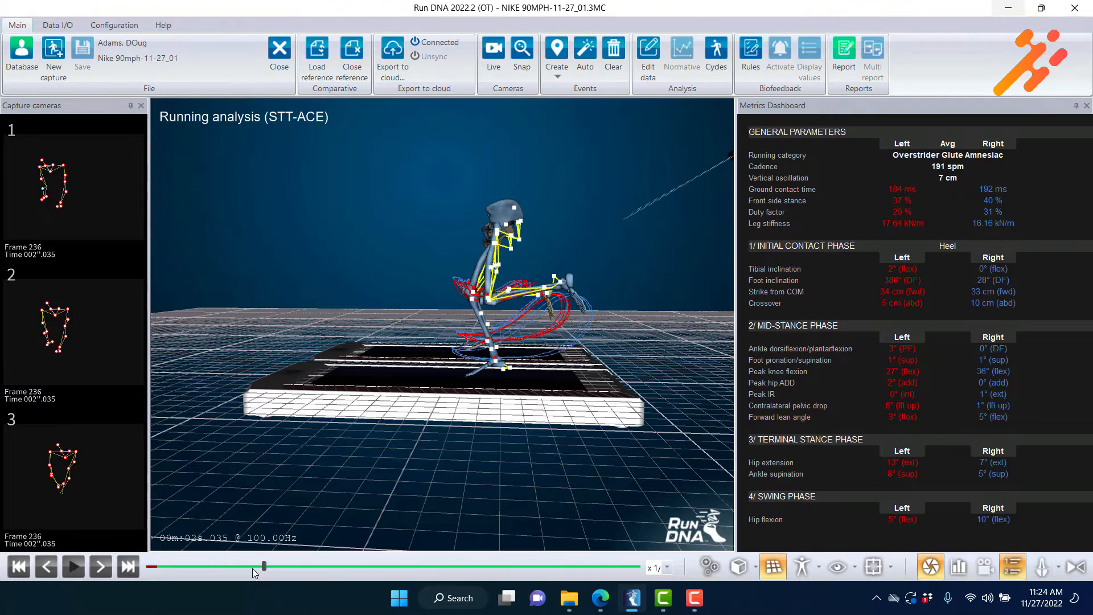
left_click(252, 568)
- Step back frame by frame past the left initial contact to frame 195 and examine the overlaid skeletons from the side
left_click(51, 564)
left_click(52, 564)
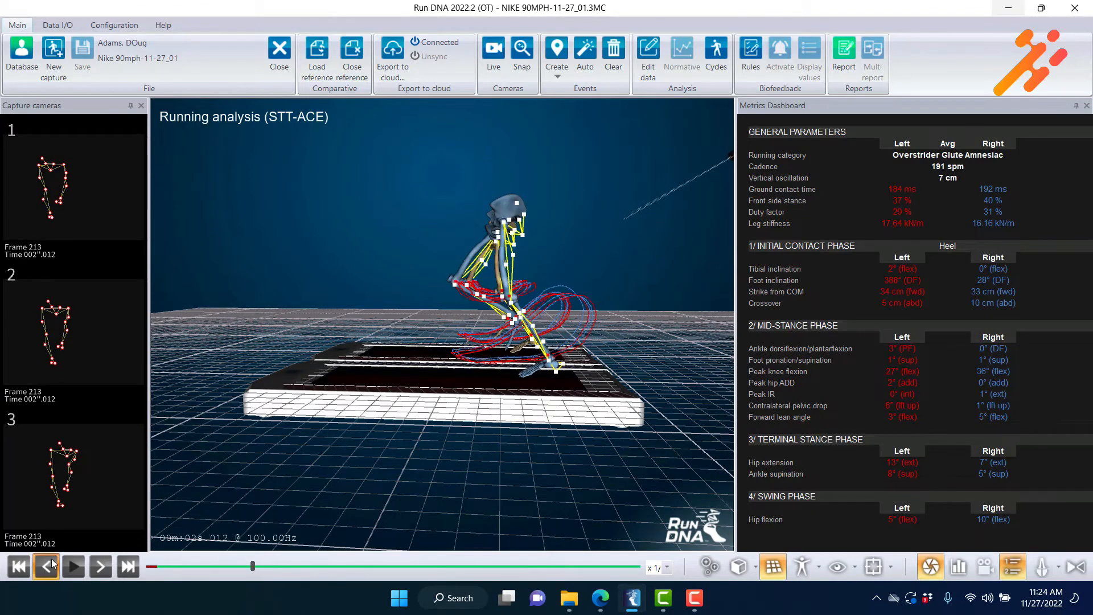
left_click(52, 564)
left_click(52, 564)
left_click(51, 564)
left_click(52, 564)
left_click(52, 563)
left_click(52, 564)
left_click(52, 563)
left_click(52, 564)
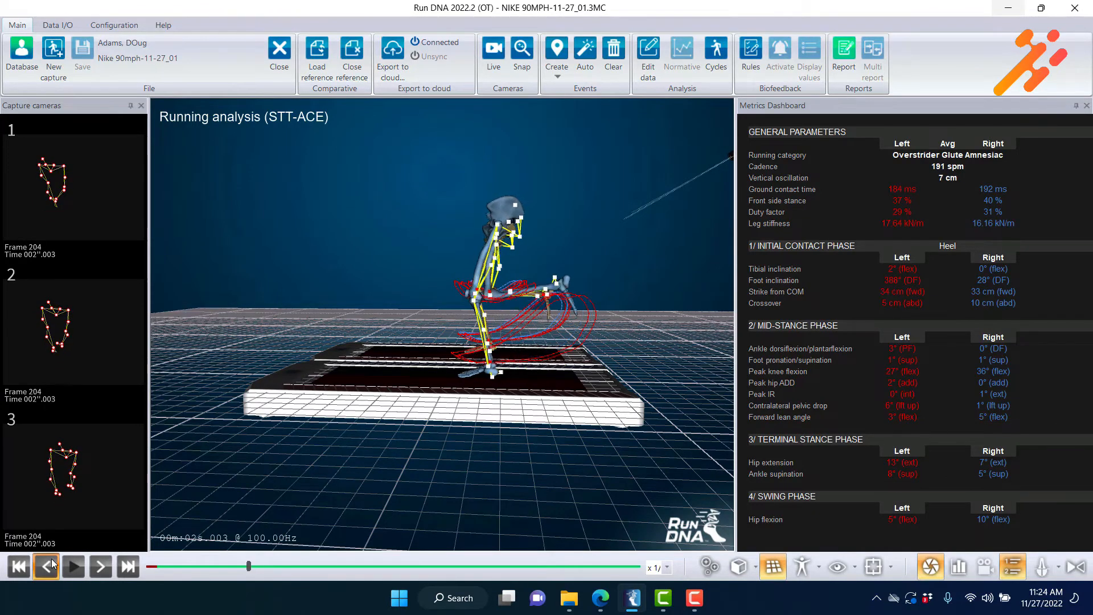
left_click(52, 564)
left_click(52, 564)
left_click(52, 564)
left_click(51, 563)
left_click(52, 564)
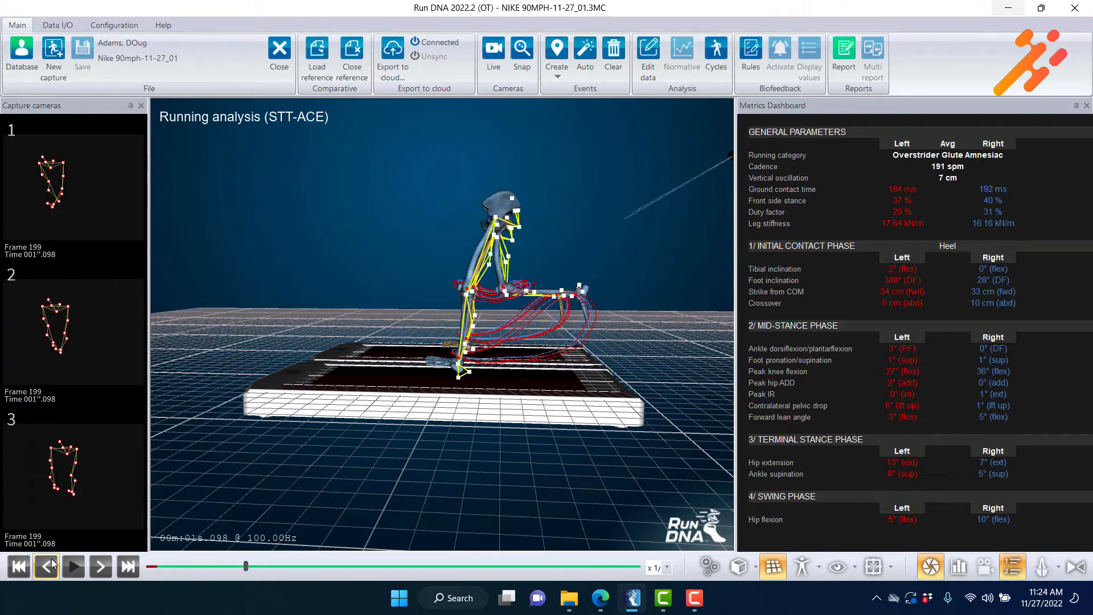
left_click(52, 564)
left_click(52, 563)
left_click(52, 564)
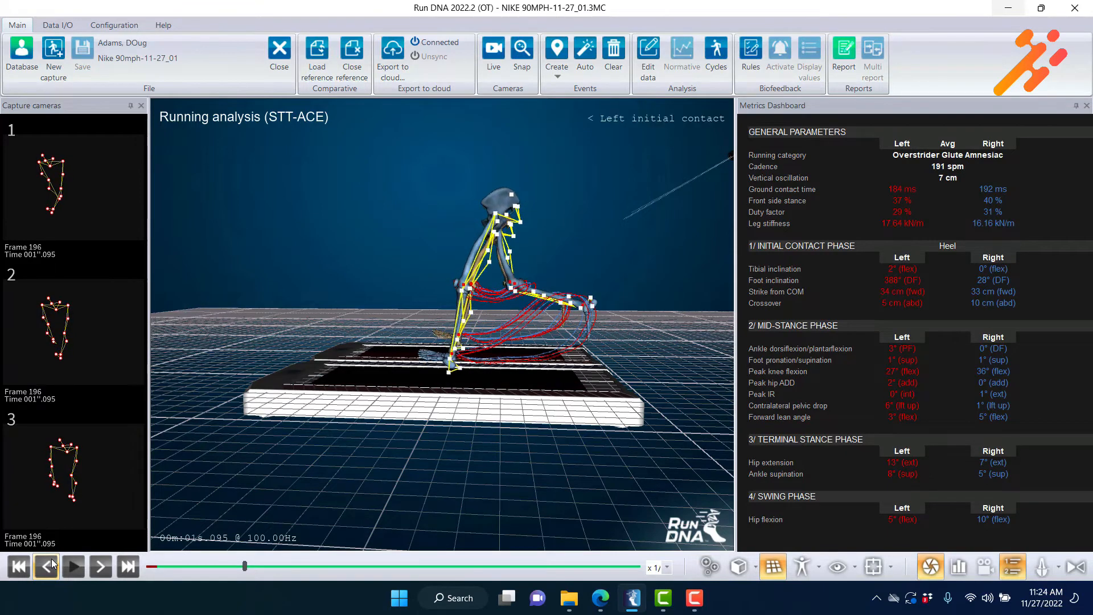
left_click(52, 564)
left_click_drag(434, 348, 462, 346)
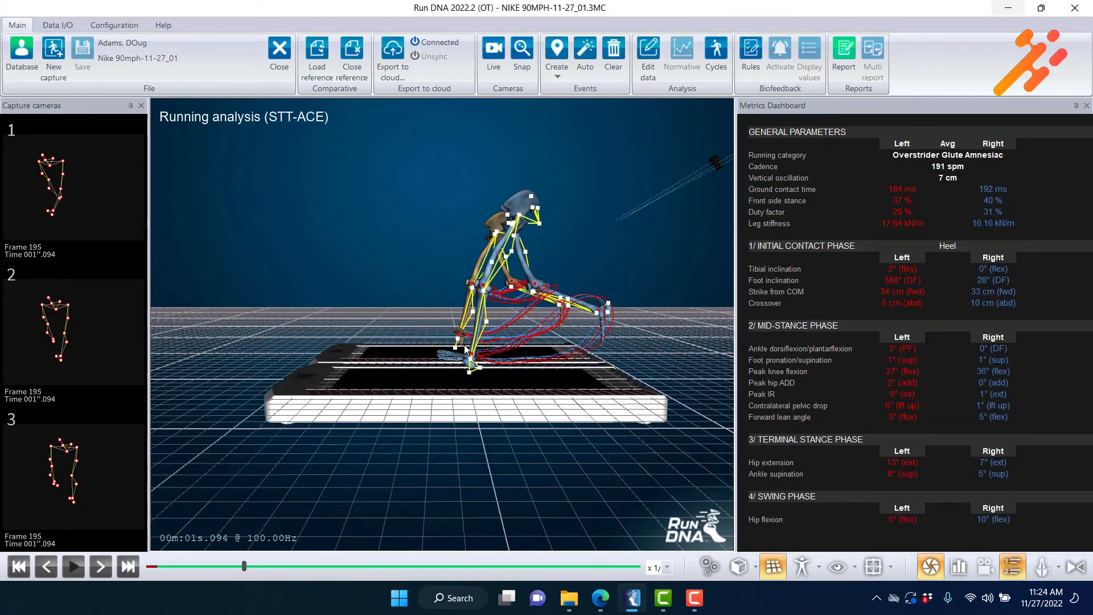